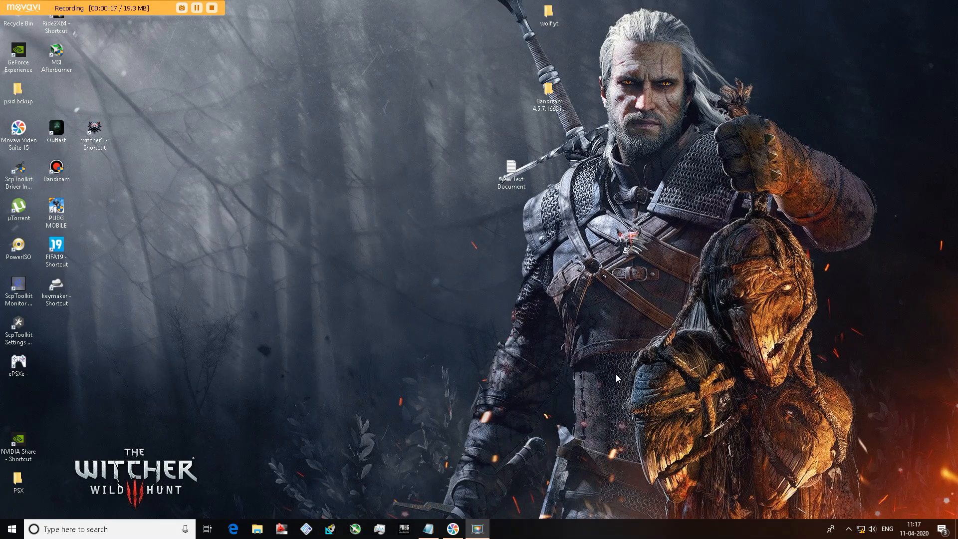
right_click(609, 236)
left_click(650, 269)
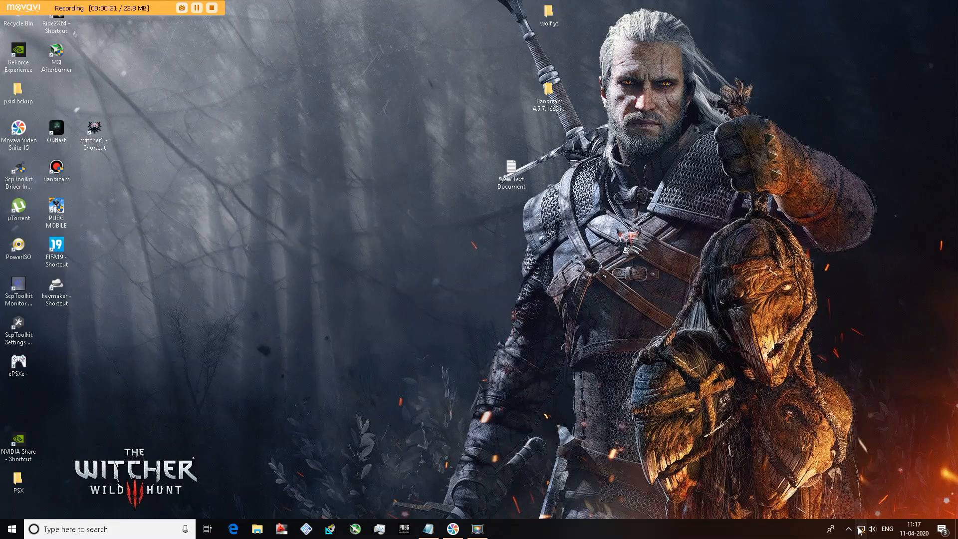
Open the advanced sharing settings from the Network & Internet settings.
left_click(860, 529)
left_click(854, 465)
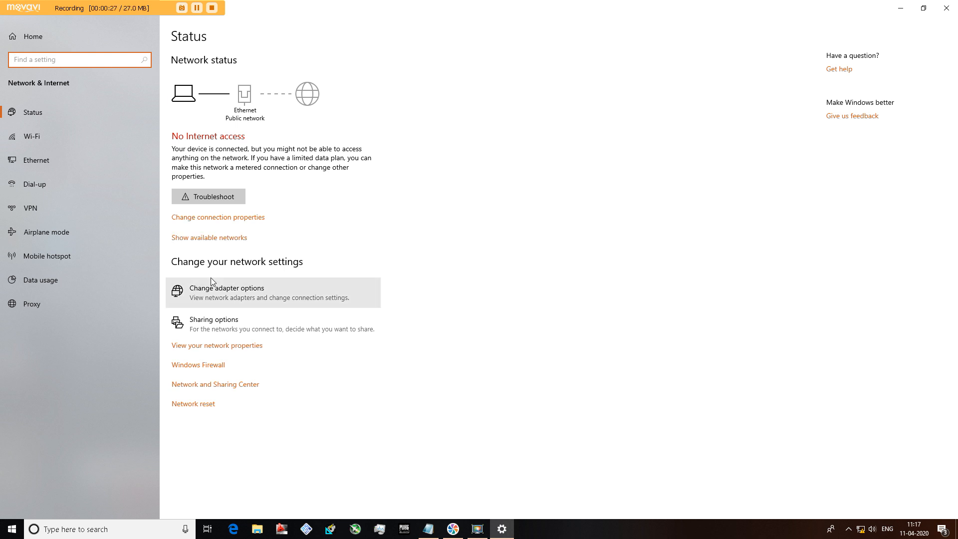
left_click(229, 327)
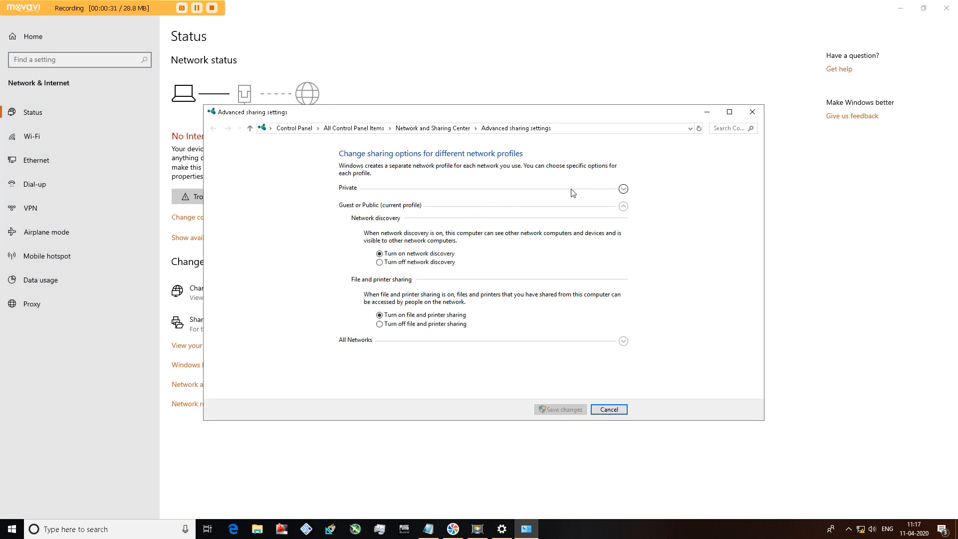
Check network discovery, file and printer sharing, public folder sharing and password protected sharing across all network profiles, and close the sharing settings.
left_click(624, 189)
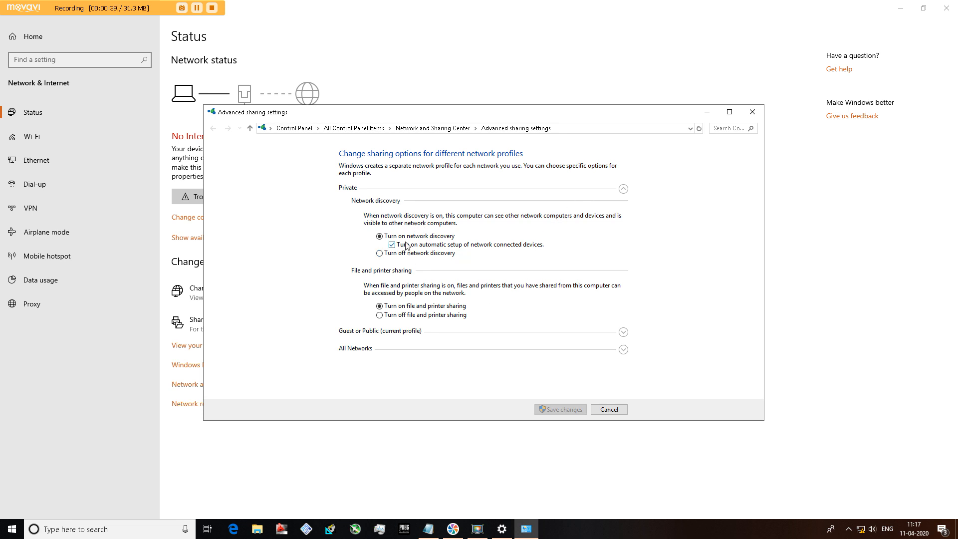
left_click(624, 188)
left_click(622, 207)
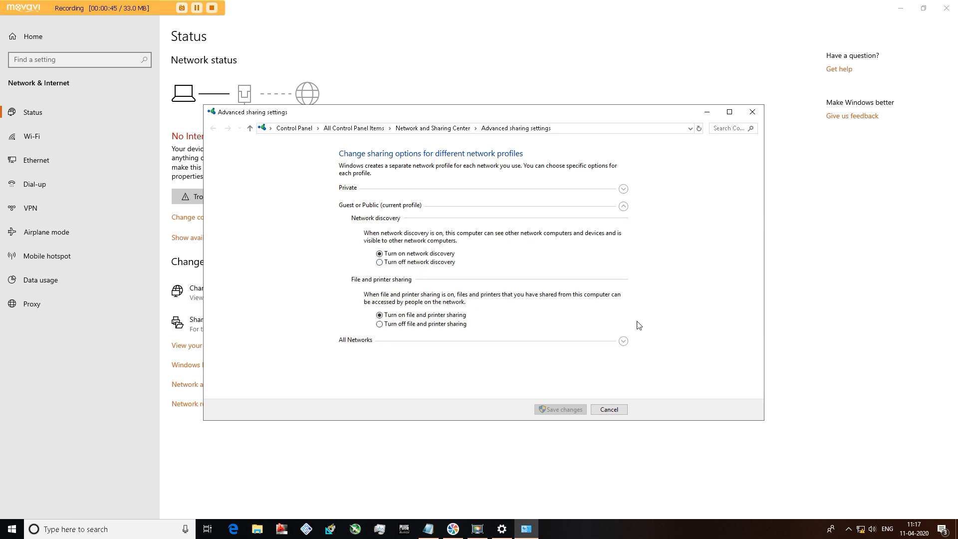
left_click(623, 206)
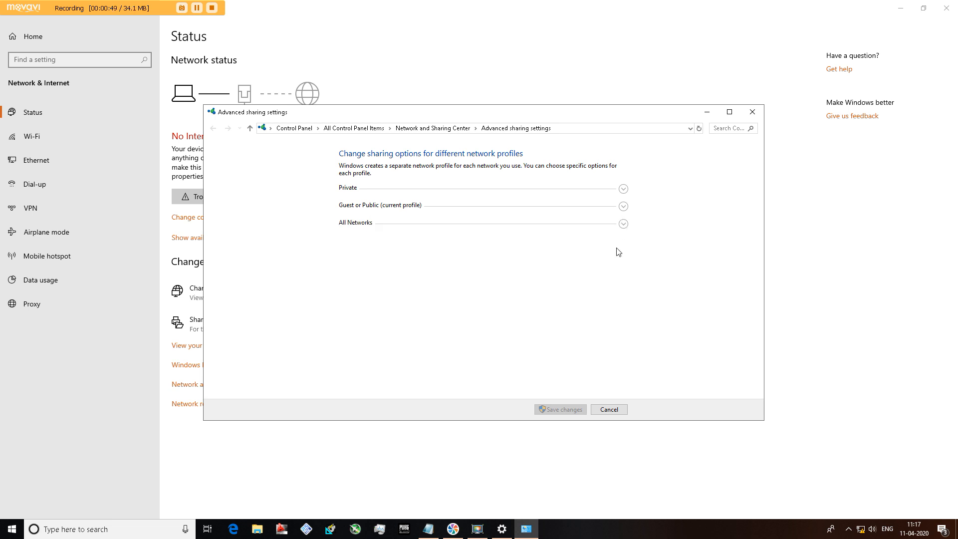
left_click(623, 224)
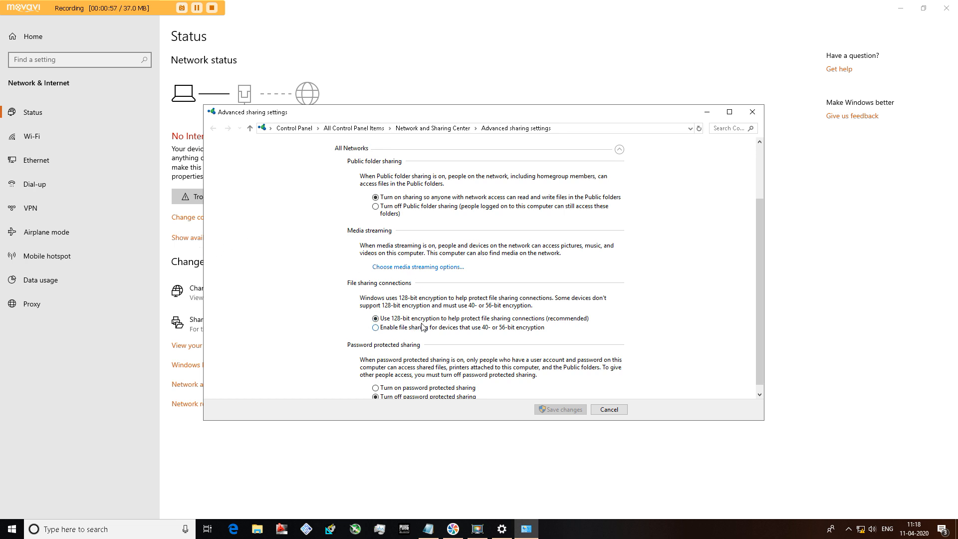
scroll(413, 355, "down", 1)
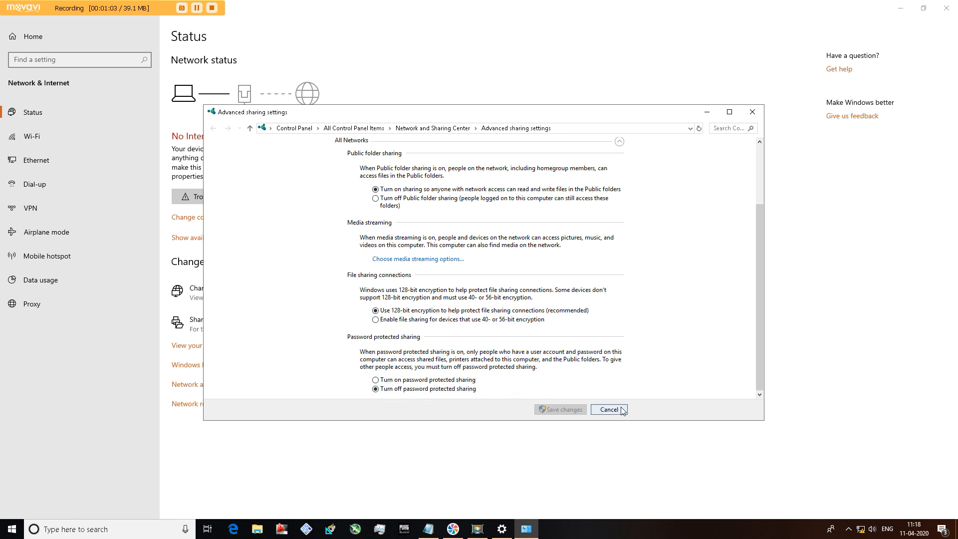
left_click(753, 112)
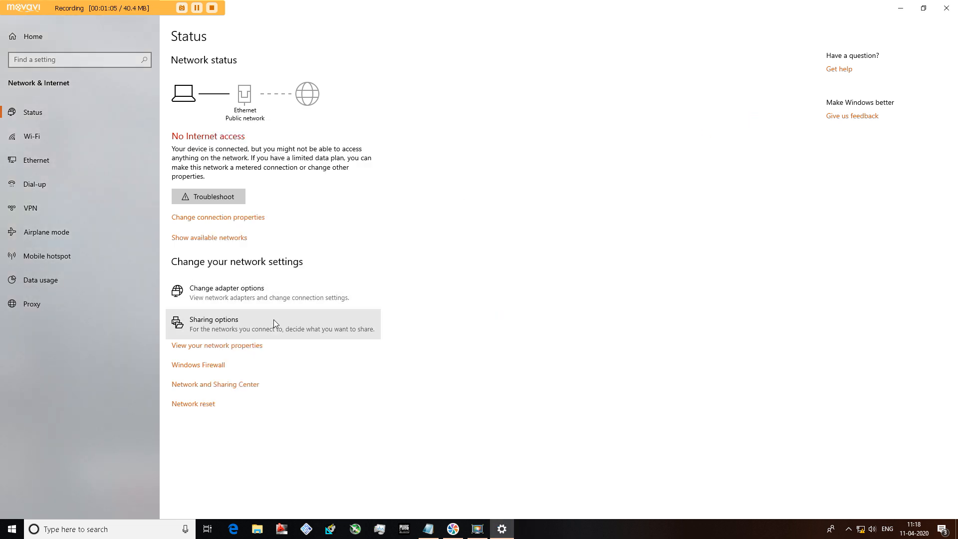
Open the Internet Protocol Version 4 (TCP/IPv4) properties of the Realtek Ethernet adapter.
left_click(229, 295)
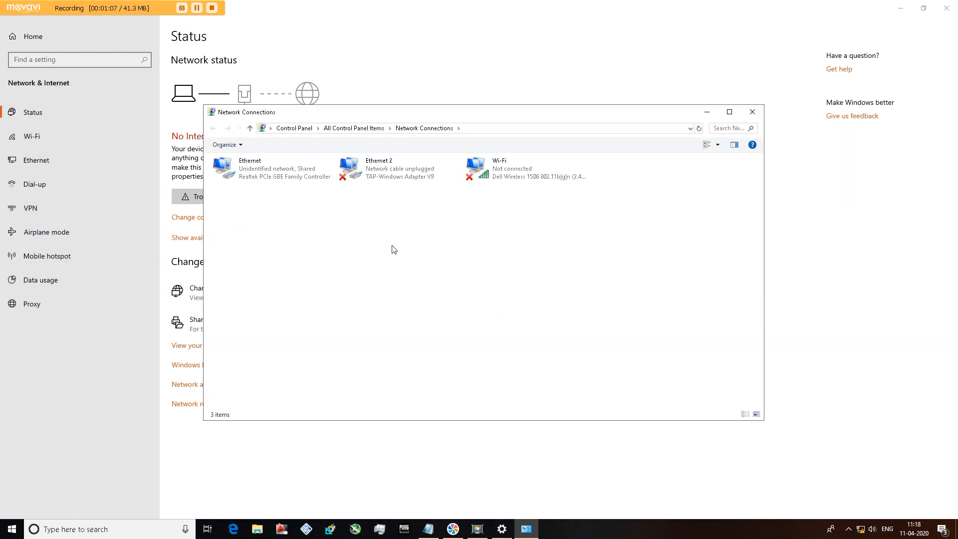
double_click(298, 167)
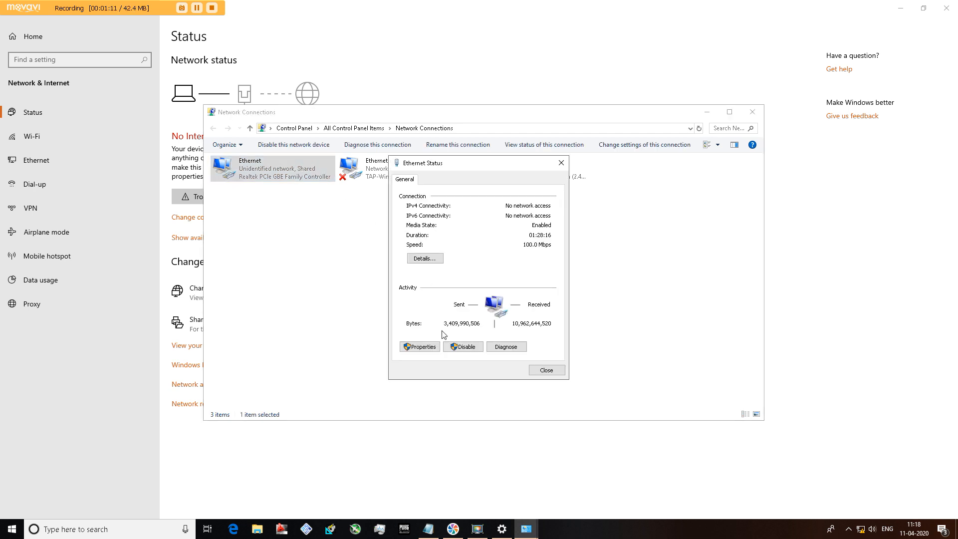
left_click(422, 347)
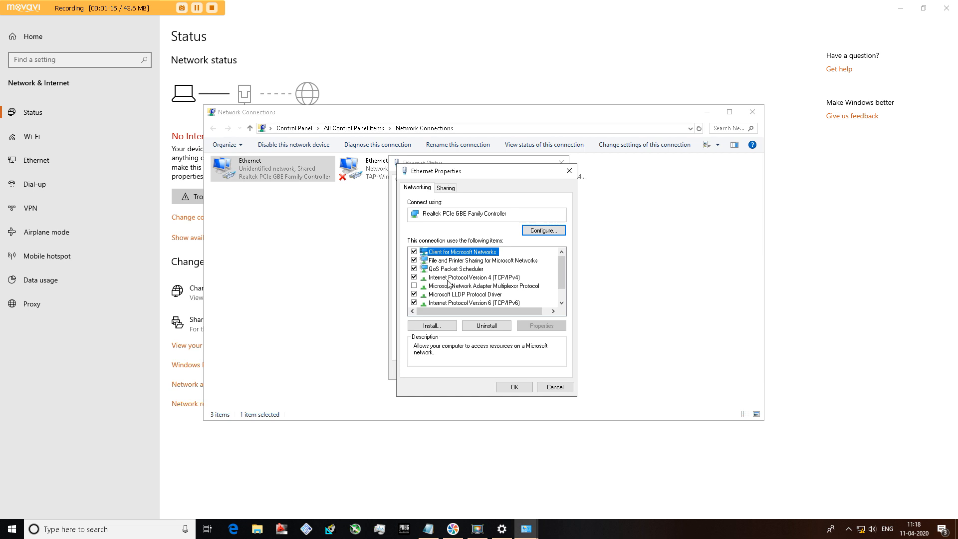
left_click(449, 278)
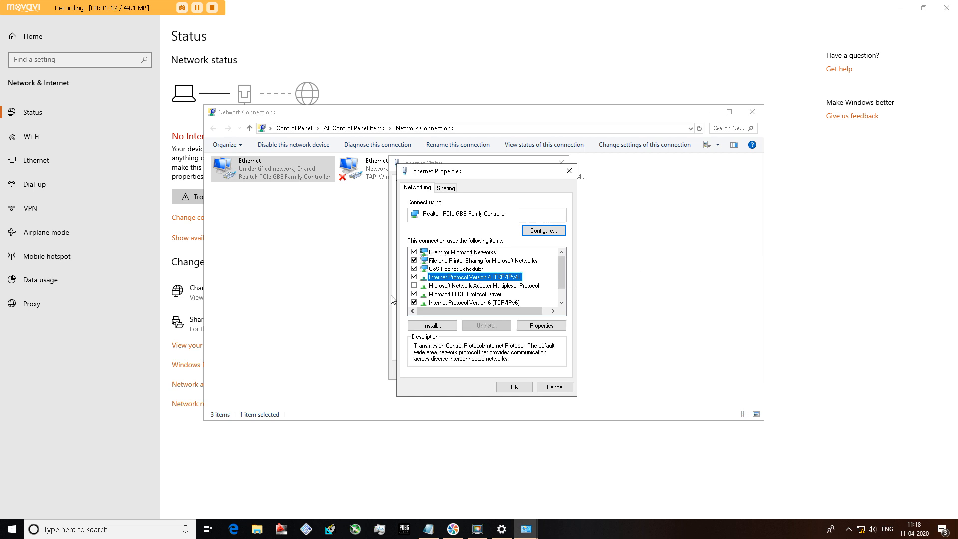
double_click(454, 279)
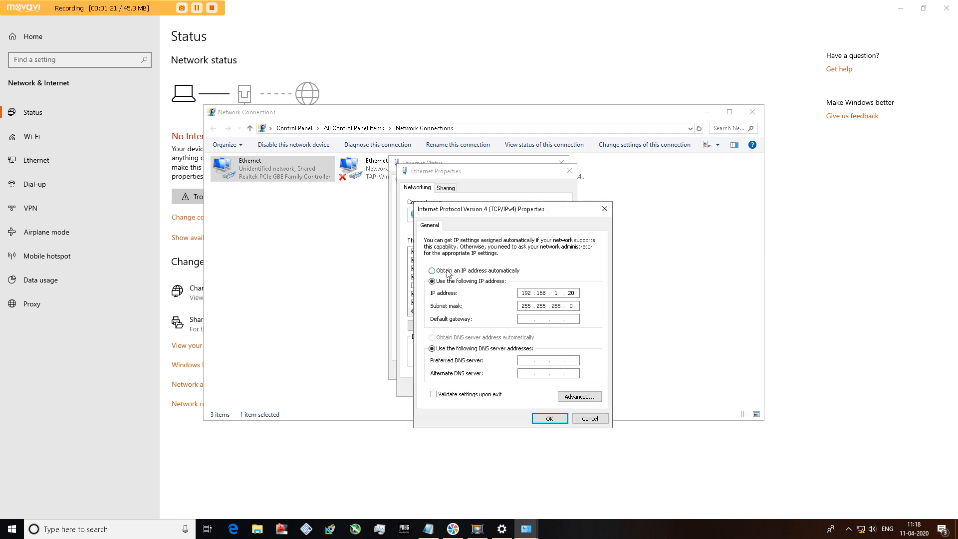
Choose to use a manual IP address, re-enter the static IP address, fill in the subnet mask and confirm the IPv4 settings.
left_click(449, 272)
left_click(449, 281)
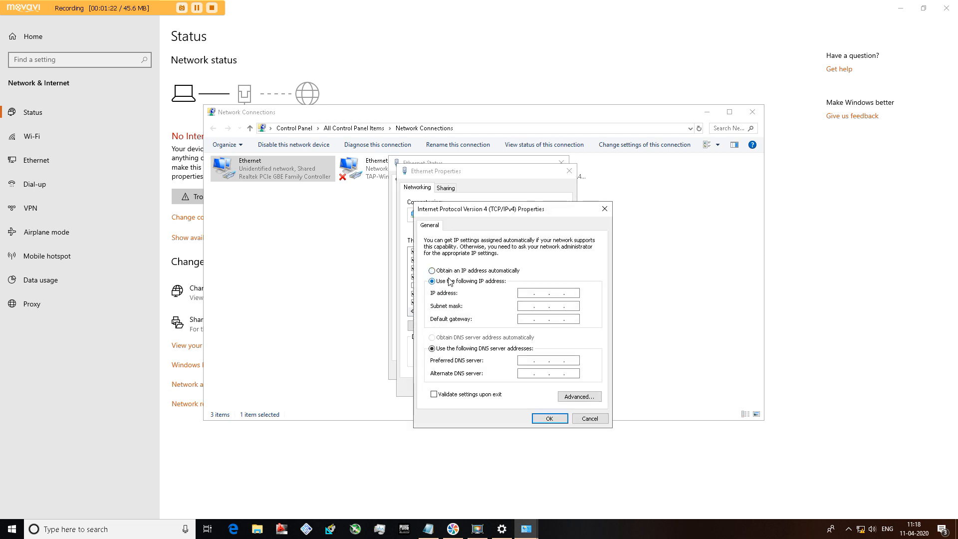
left_click(524, 293)
type("19")
left_click(520, 307)
left_click(577, 305)
left_click(549, 419)
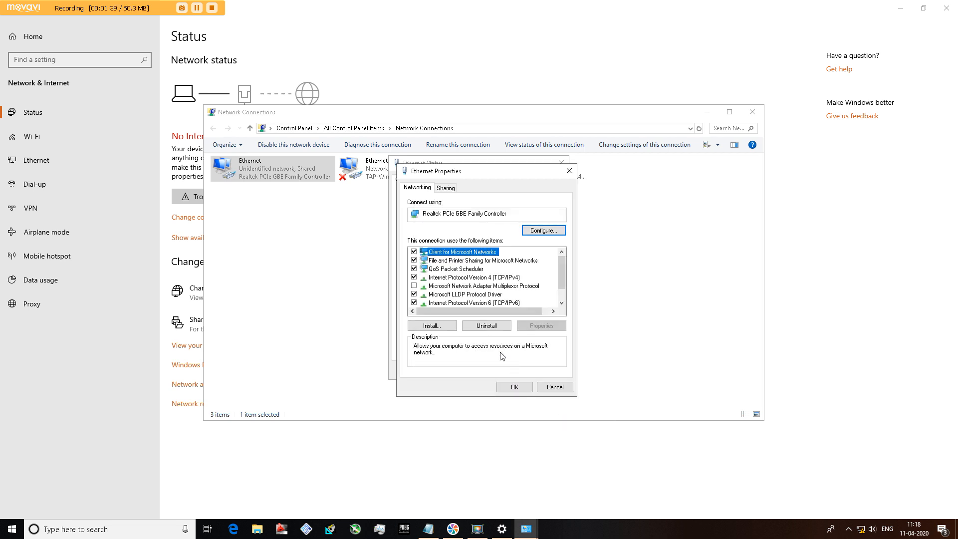
Check the Ethernet adapter's Internet Connection Sharing options, accept its properties and close all network windows.
left_click(446, 190)
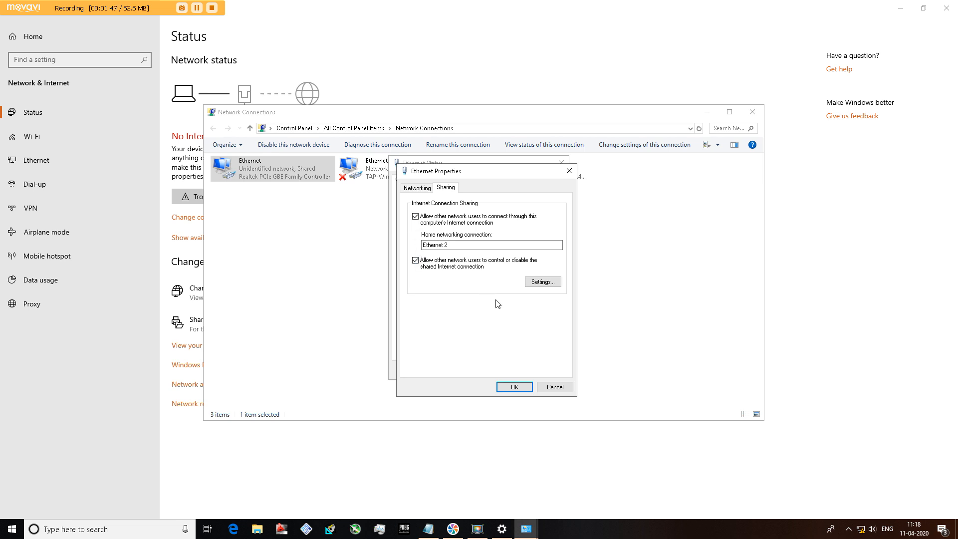
left_click(515, 389)
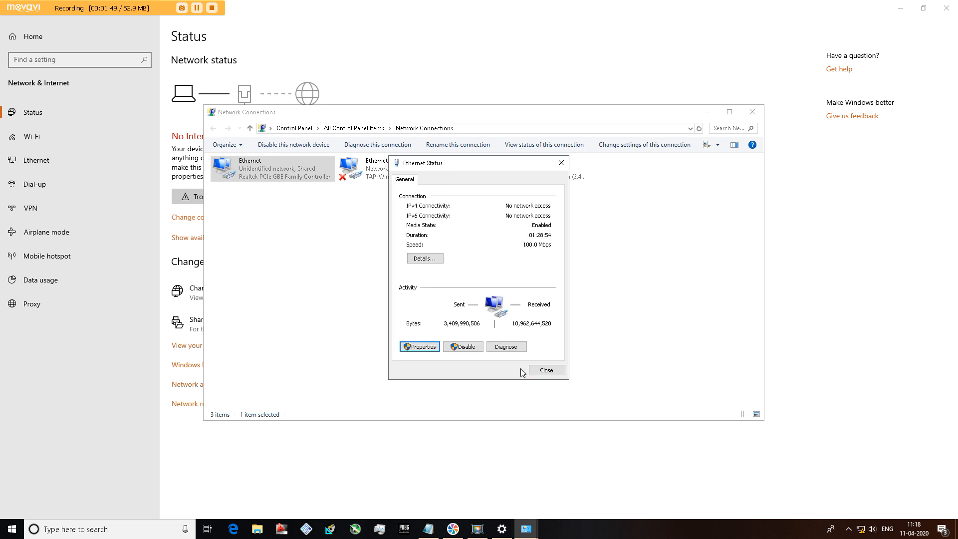
left_click(547, 368)
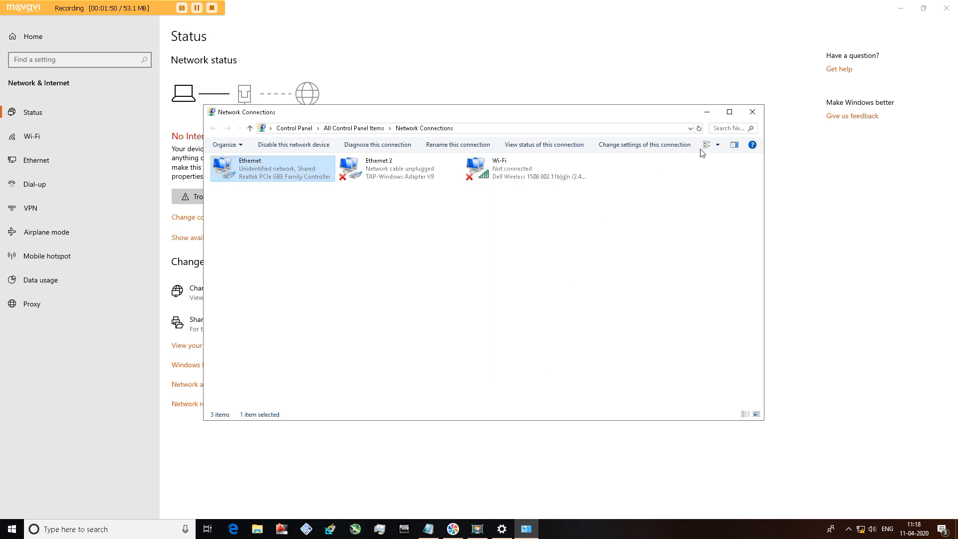
left_click(752, 113)
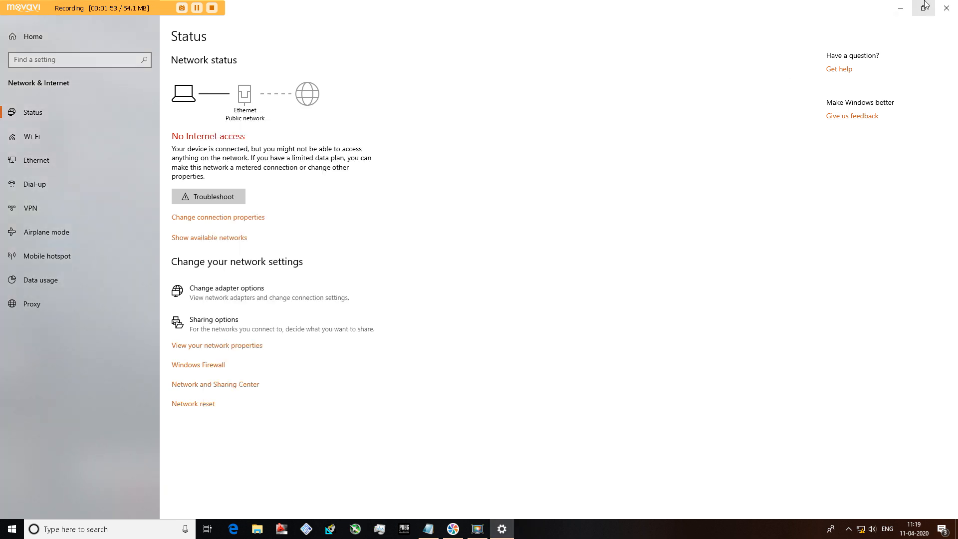
left_click(947, 8)
right_click(669, 148)
left_click(714, 181)
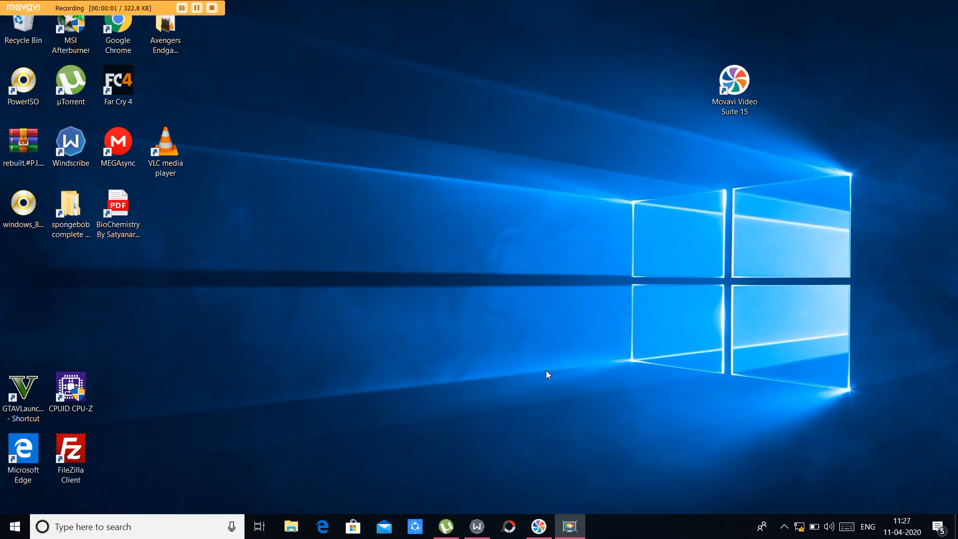
On the second computer, open the advanced sharing settings from the Network & Internet settings.
left_click(784, 527)
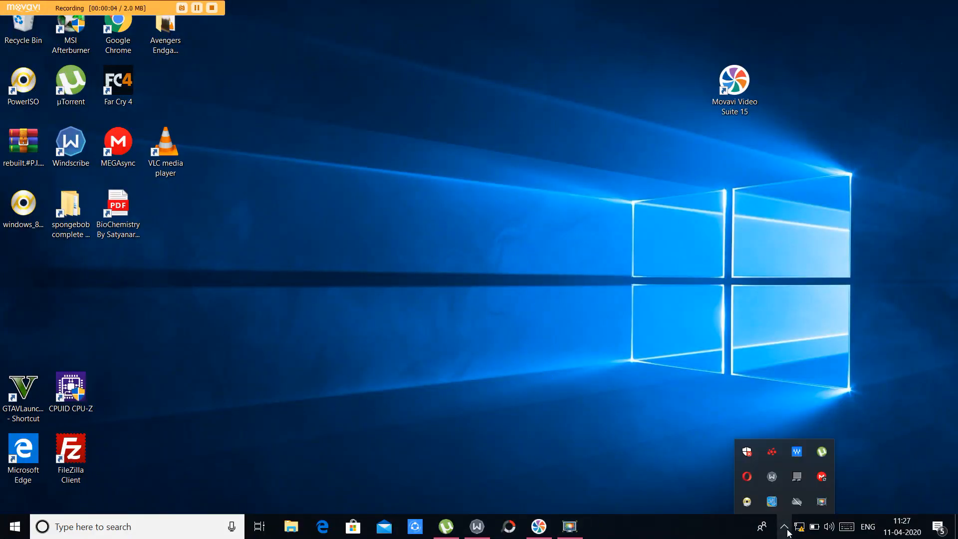
left_click(799, 526)
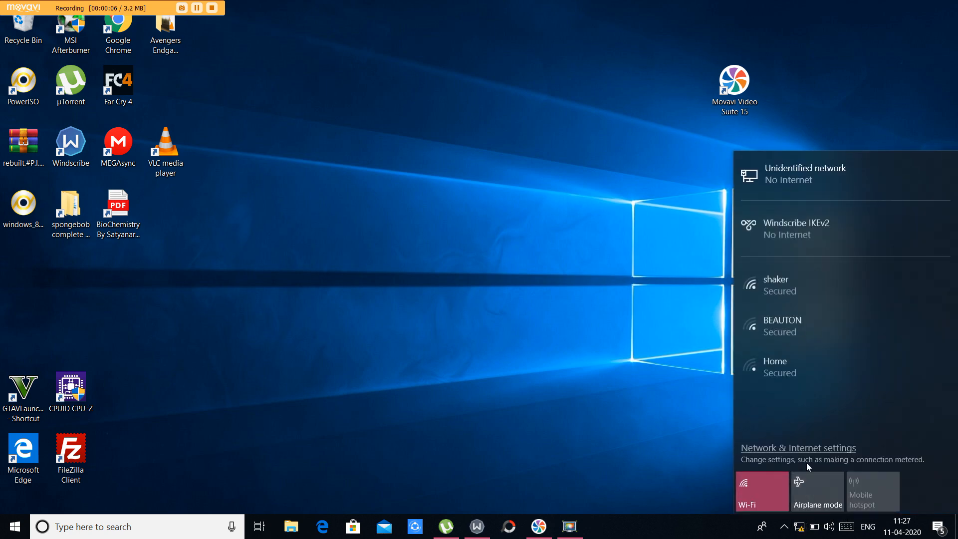
left_click(811, 448)
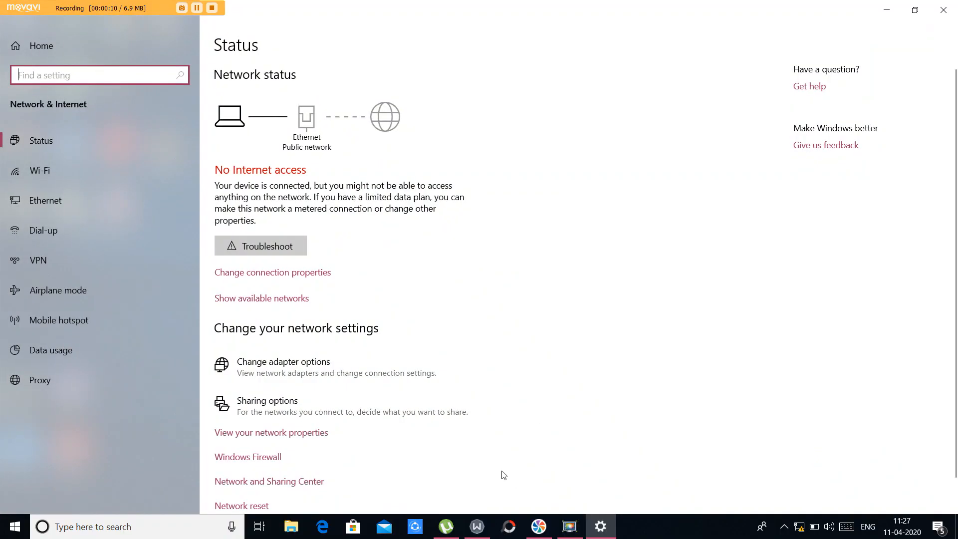
left_click(348, 405)
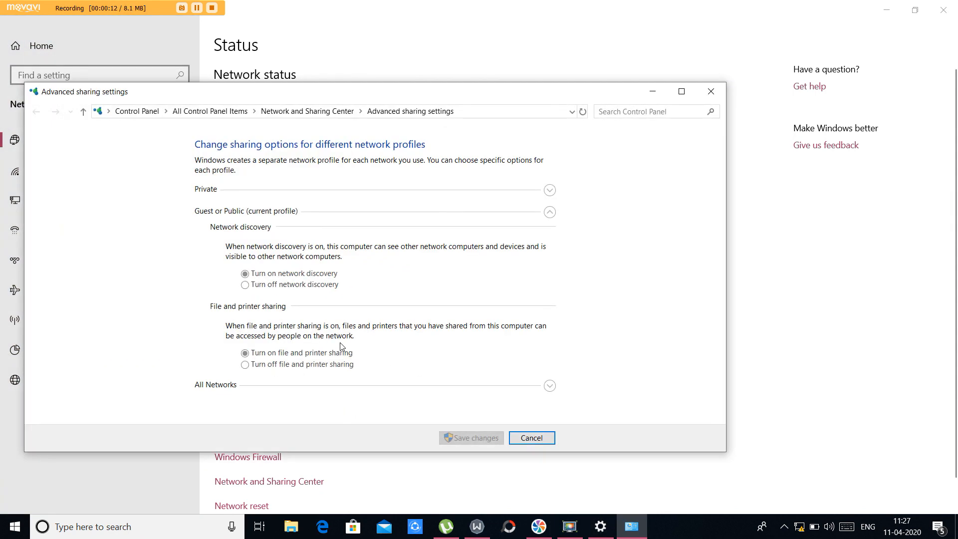
Check the second computer's sharing options for the Private, Guest or Public and All Networks profiles, and close the sharing settings.
left_click(549, 190)
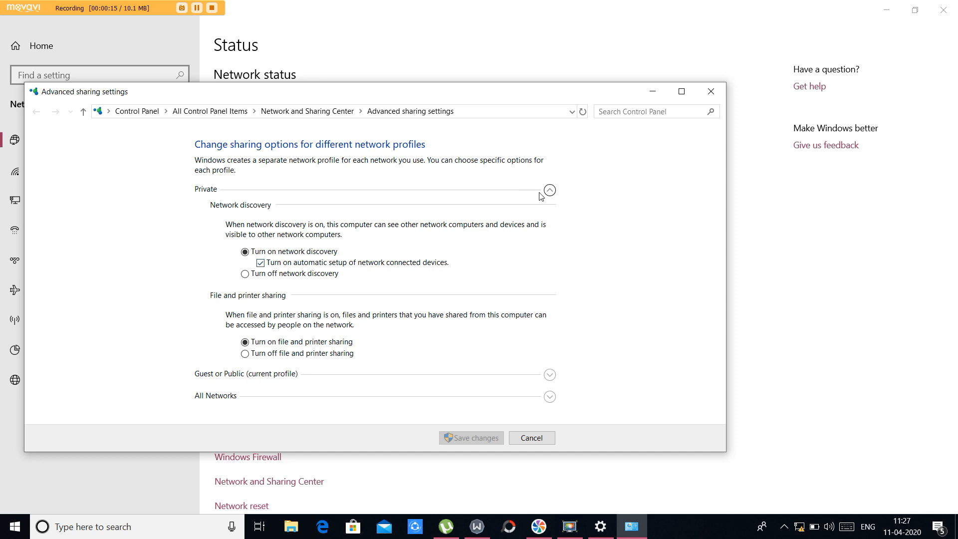
left_click(549, 190)
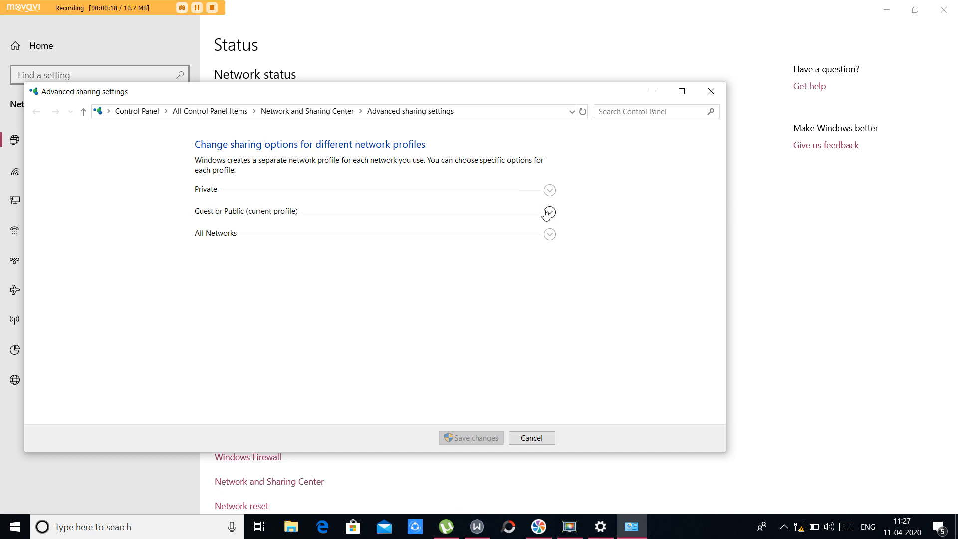
left_click(549, 212)
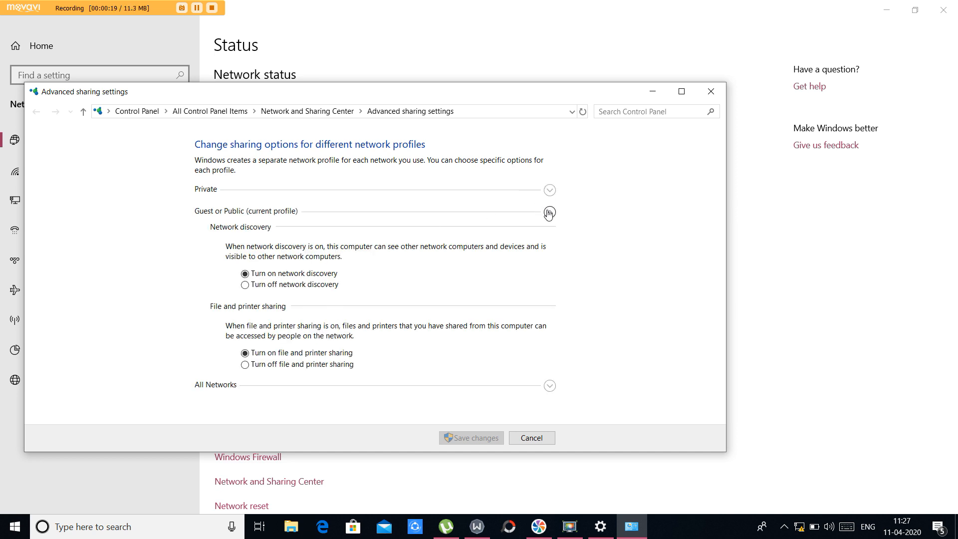
left_click(550, 213)
left_click(547, 235)
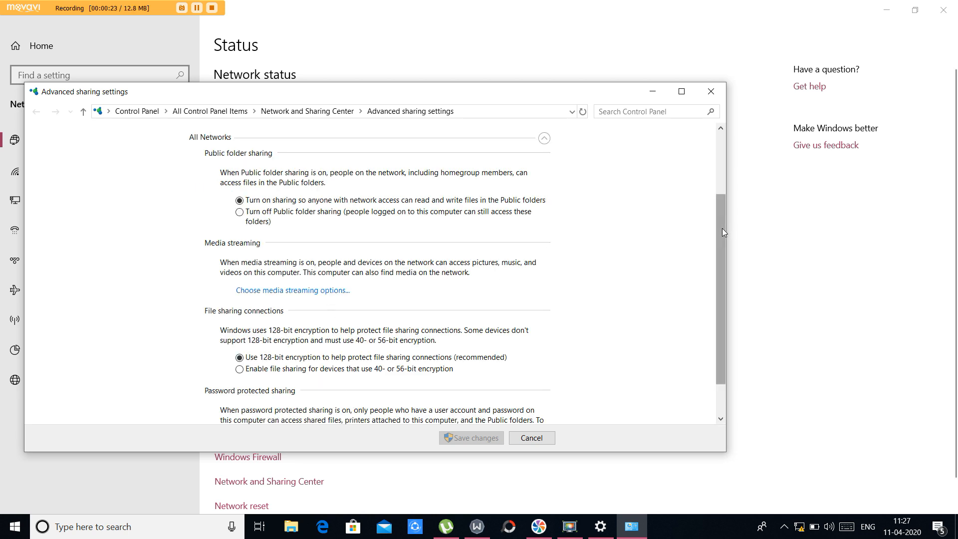
left_click_drag(723, 228, 723, 283)
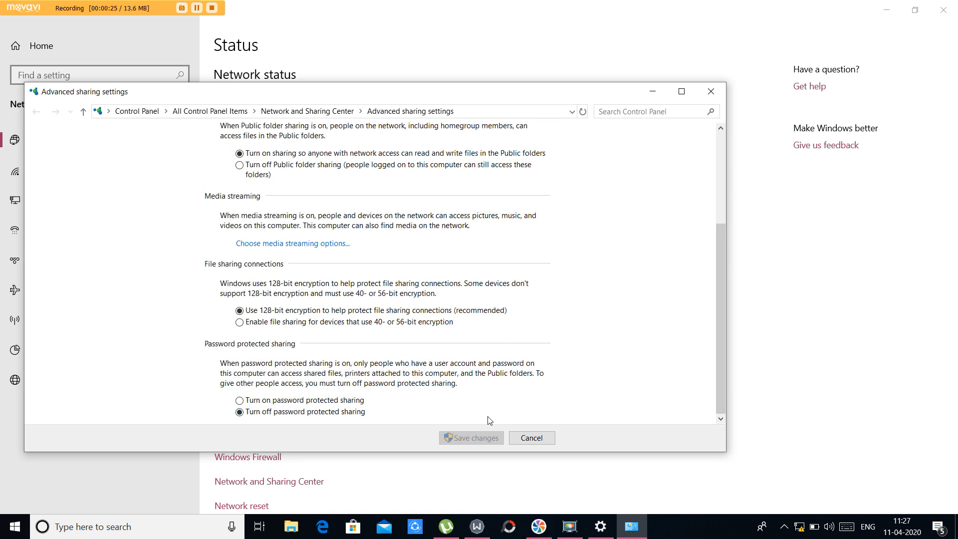
left_click(717, 97)
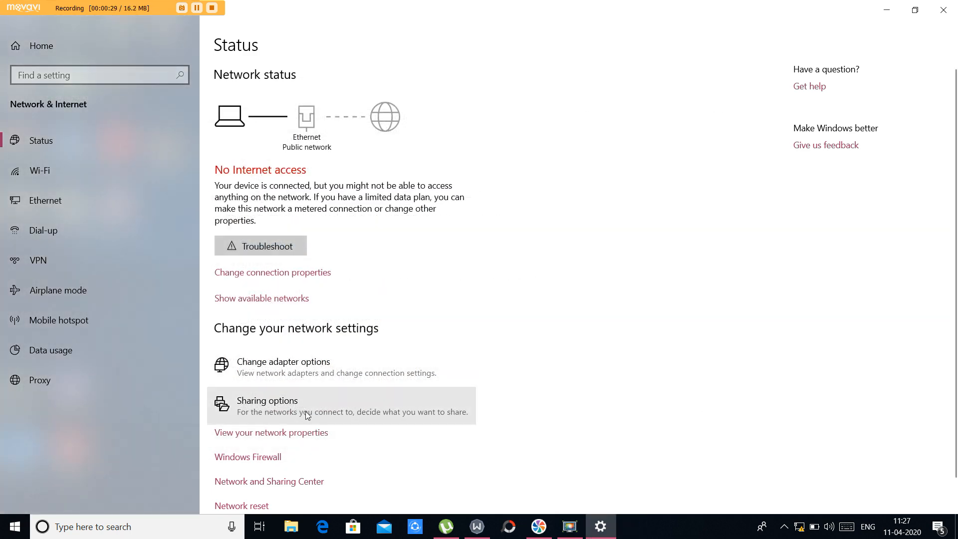
Open the Internet Protocol Version 4 (TCP/IPv4) properties of the second computer's Ethernet adapter.
left_click(307, 381)
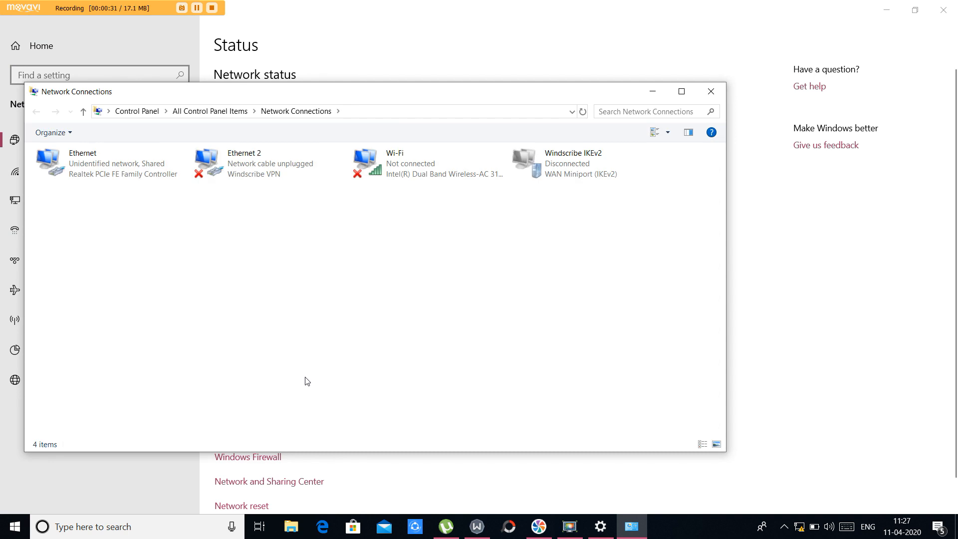
double_click(140, 167)
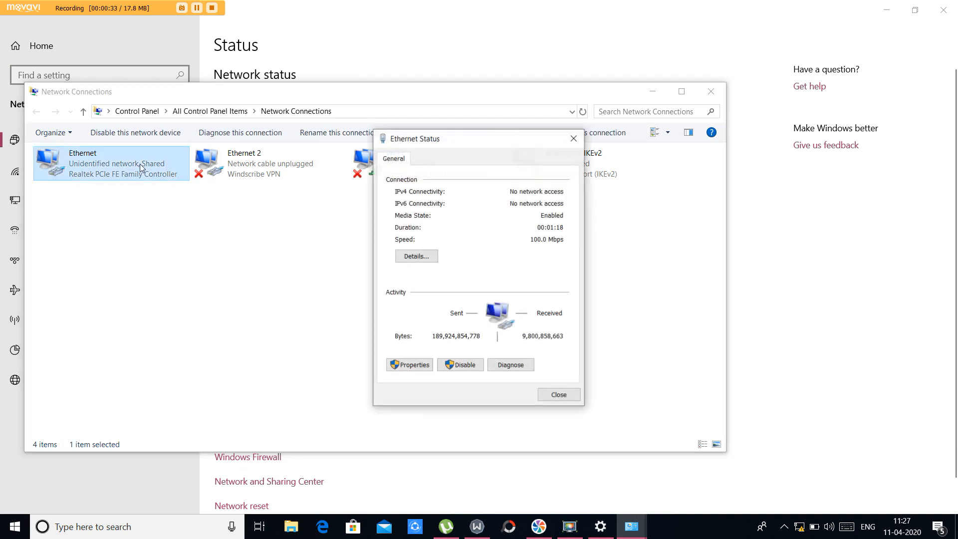
left_click(405, 368)
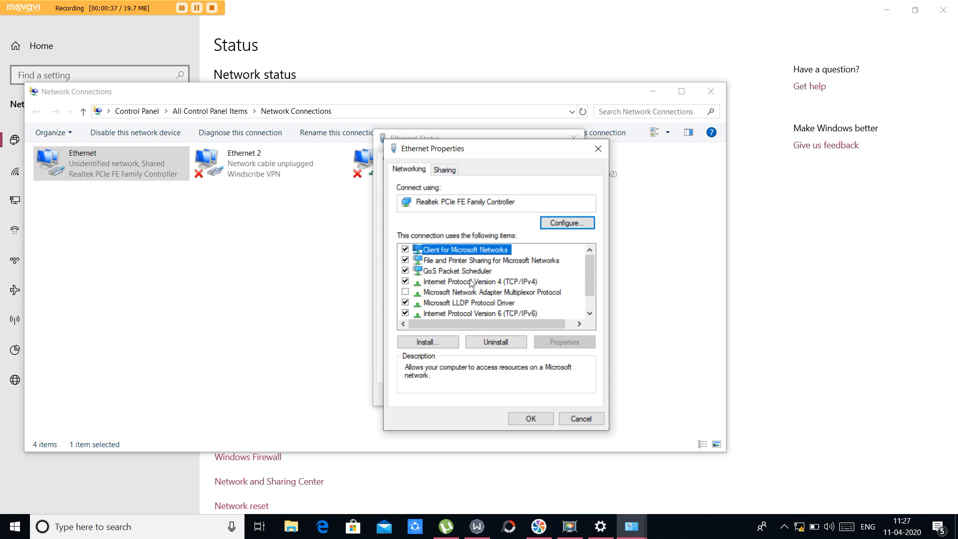
double_click(474, 283)
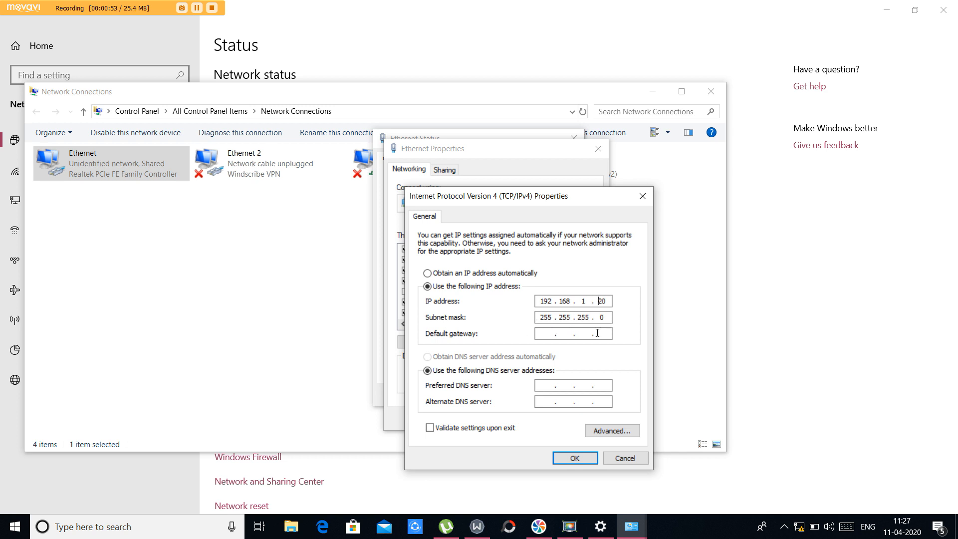
Apply the static IP address 192.168.1.20 with subnet mask 255.255.255.0, recheck the IPv4 properties, and close the Ethernet dialogs.
left_click(574, 458)
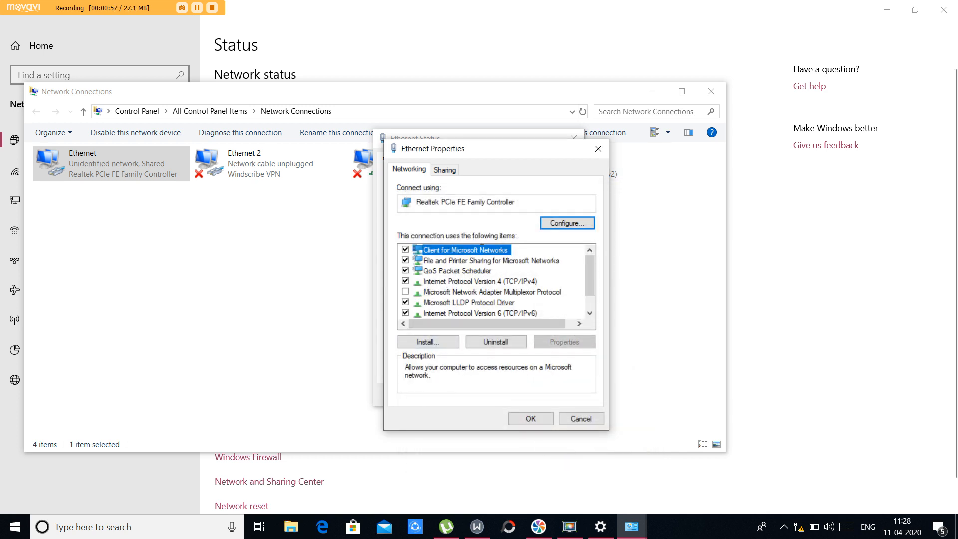
double_click(517, 282)
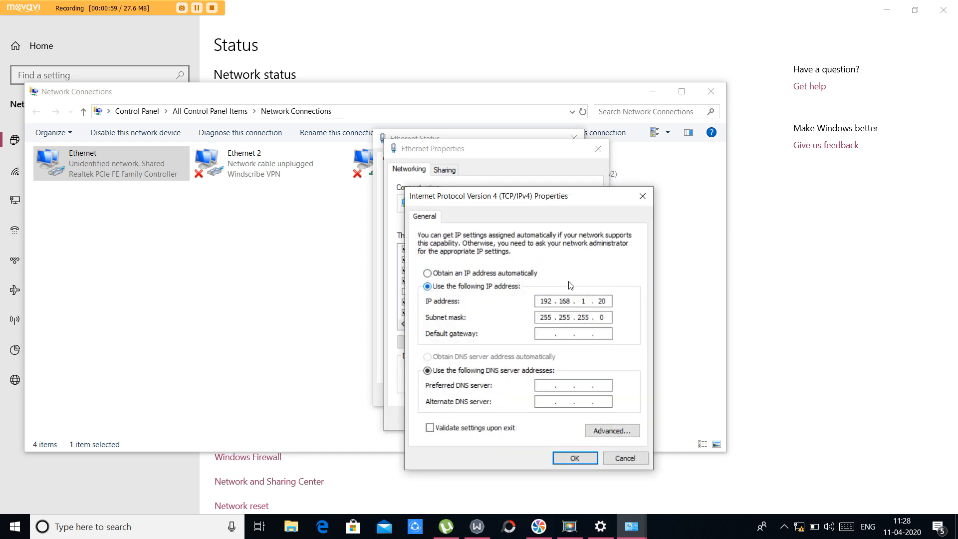
left_click(569, 459)
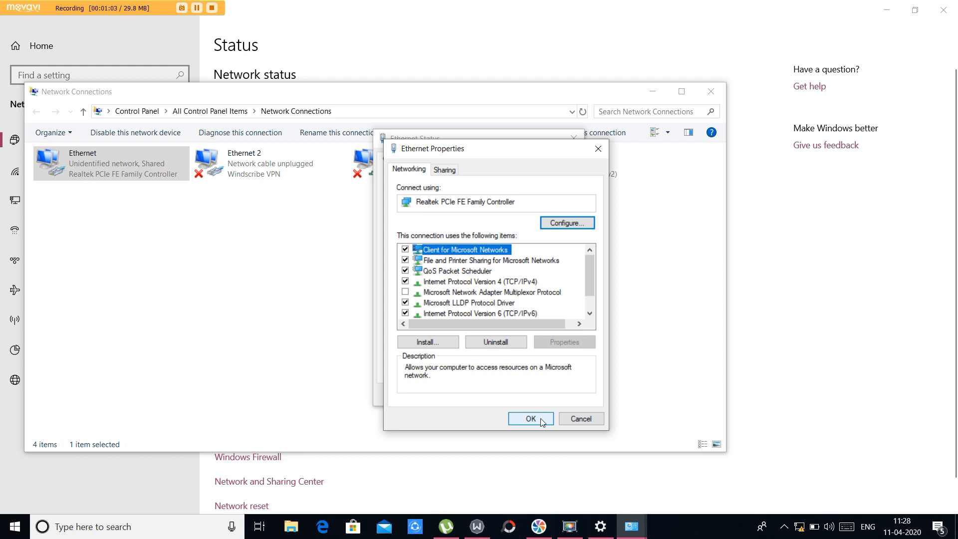
left_click(541, 418)
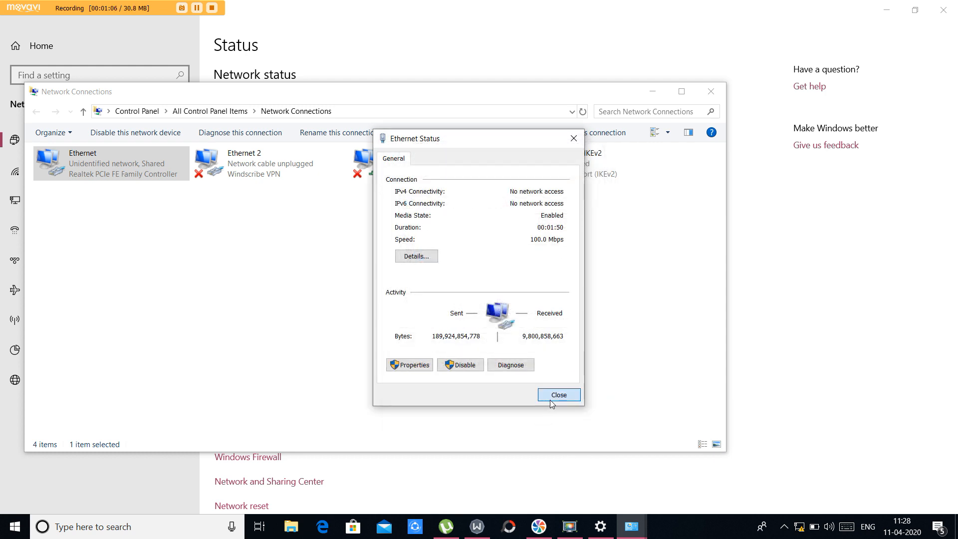
left_click(551, 397)
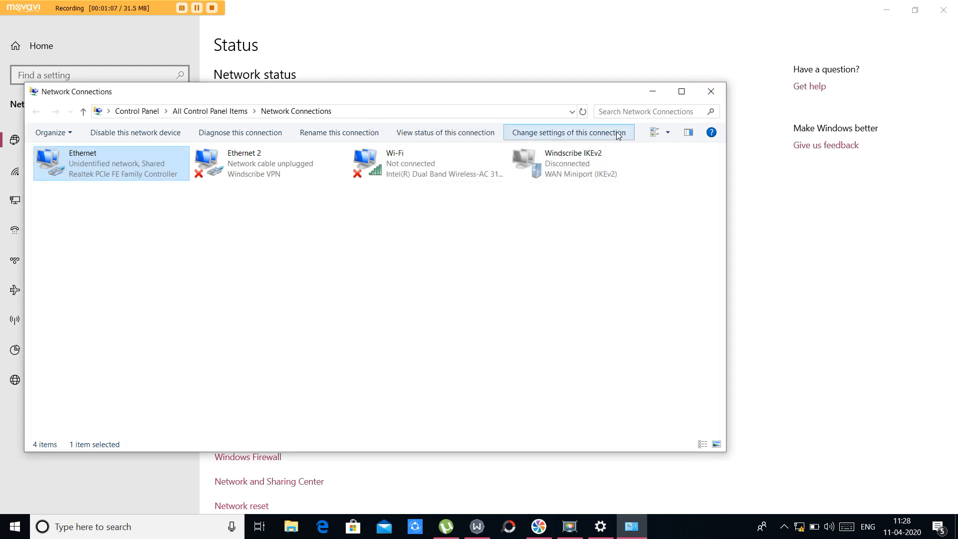
Check the second computer's Internet Connection Sharing options for the Ethernet adapter, accept them and close all network windows.
double_click(167, 163)
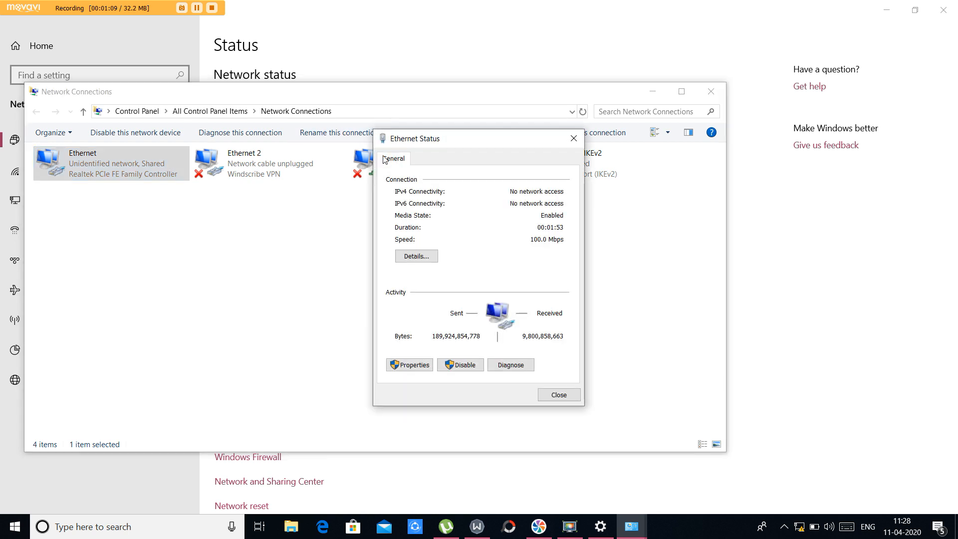
left_click(418, 365)
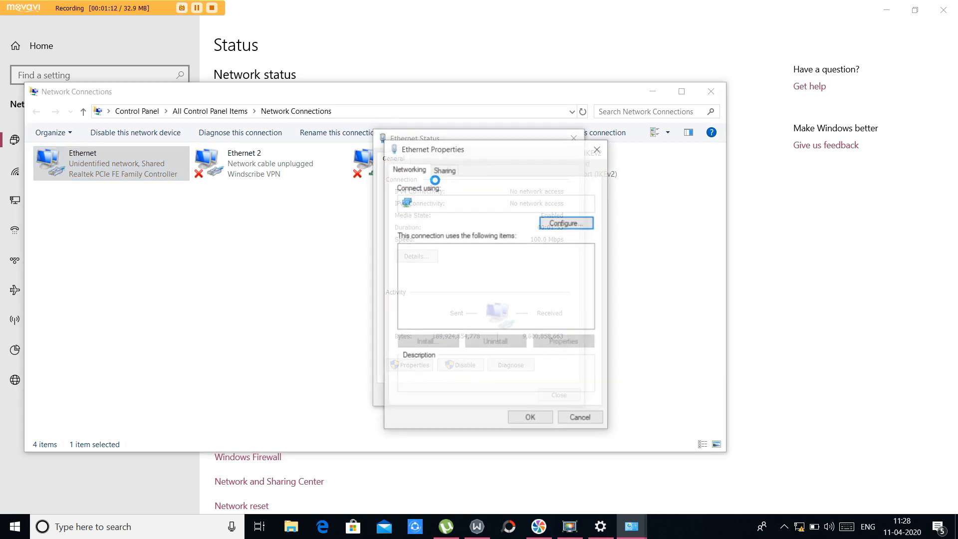
left_click(445, 174)
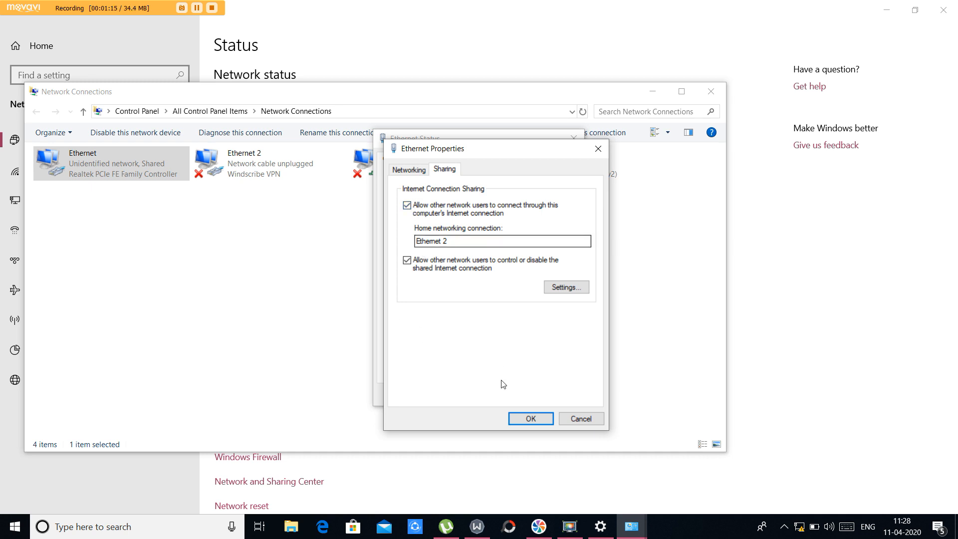
left_click(527, 421)
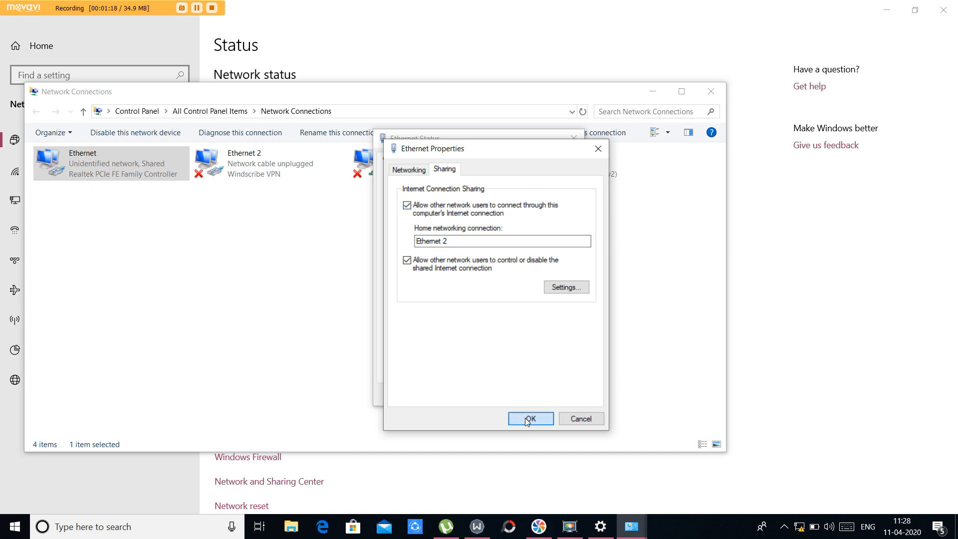
left_click(570, 394)
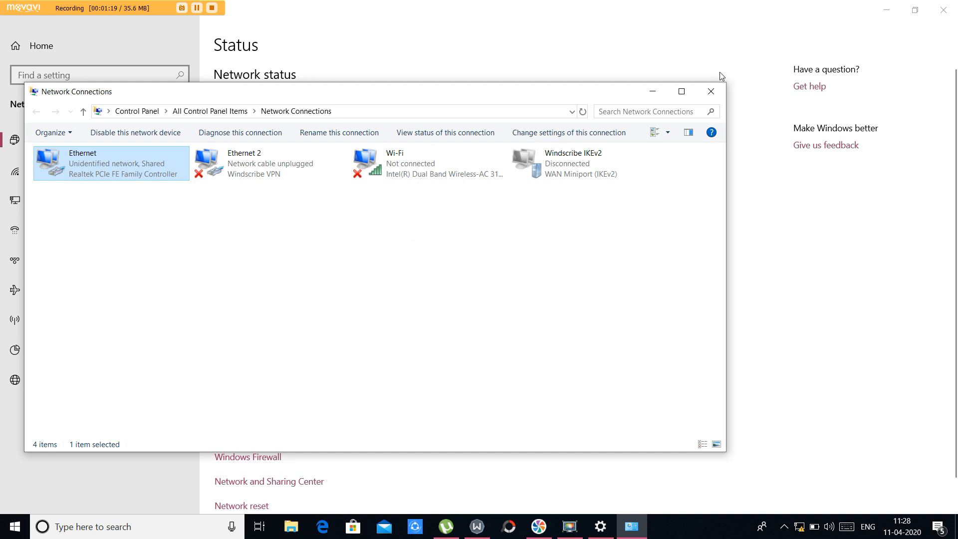
left_click(710, 93)
left_click(944, 10)
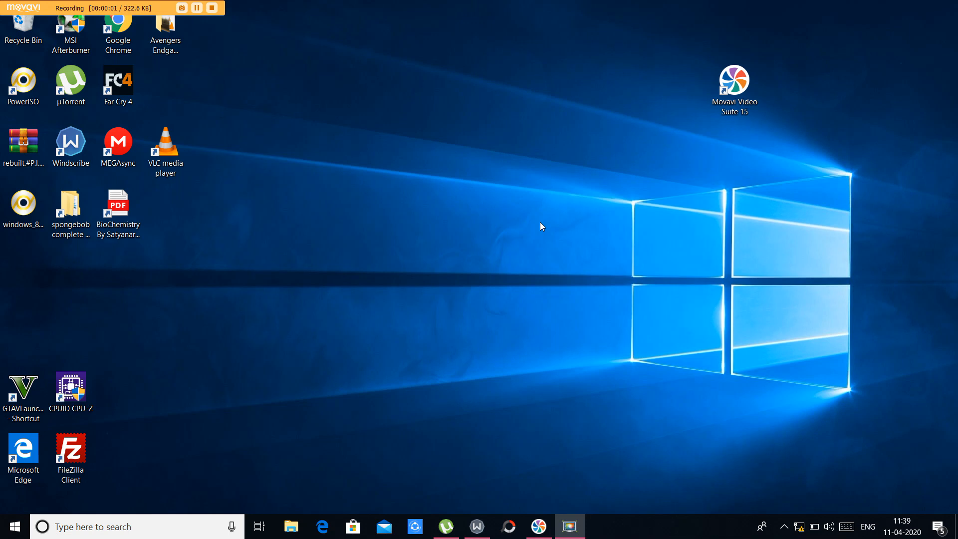
Open the first computer's shared folders at \\192.168.1.10 through the Run dialog, and close the folder window.
key("super+r")
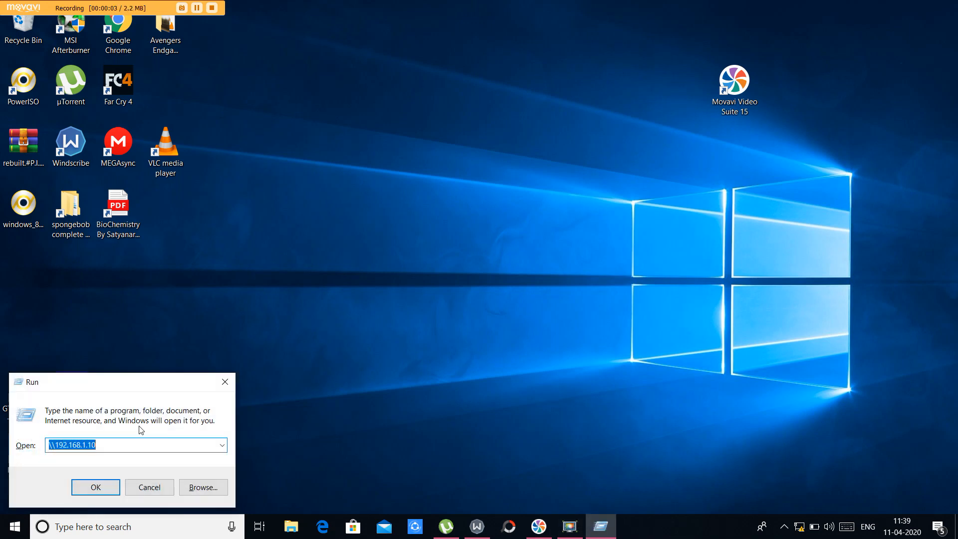
left_click_drag(152, 388, 277, 301)
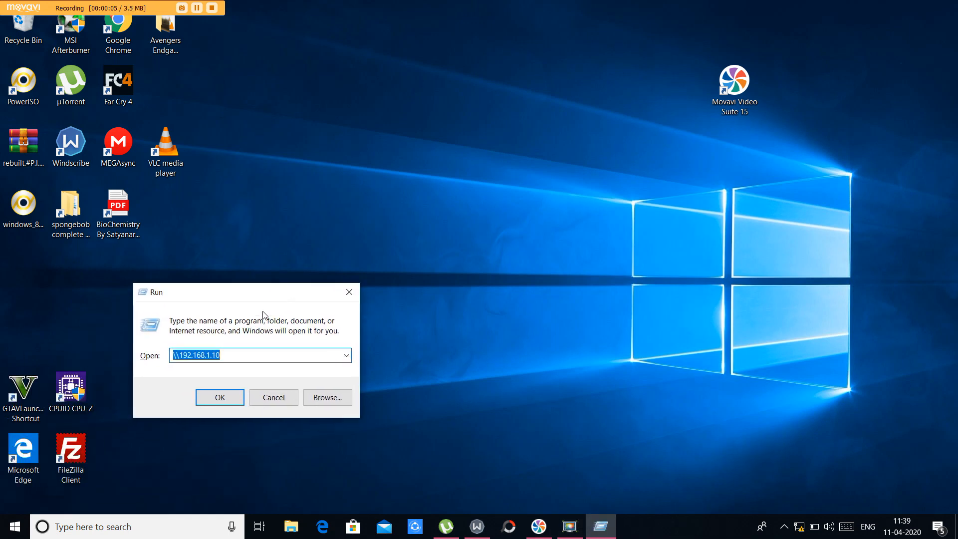
left_click(224, 355)
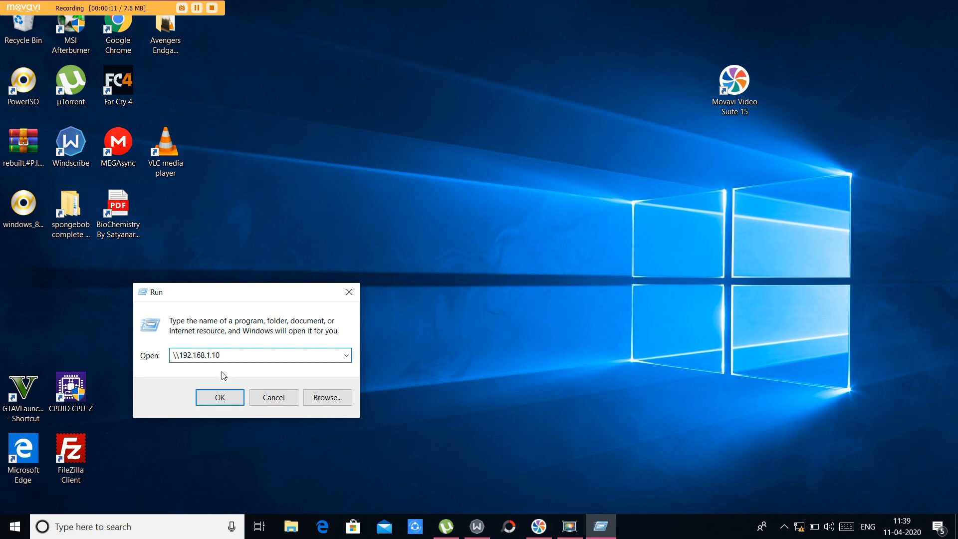
left_click(220, 397)
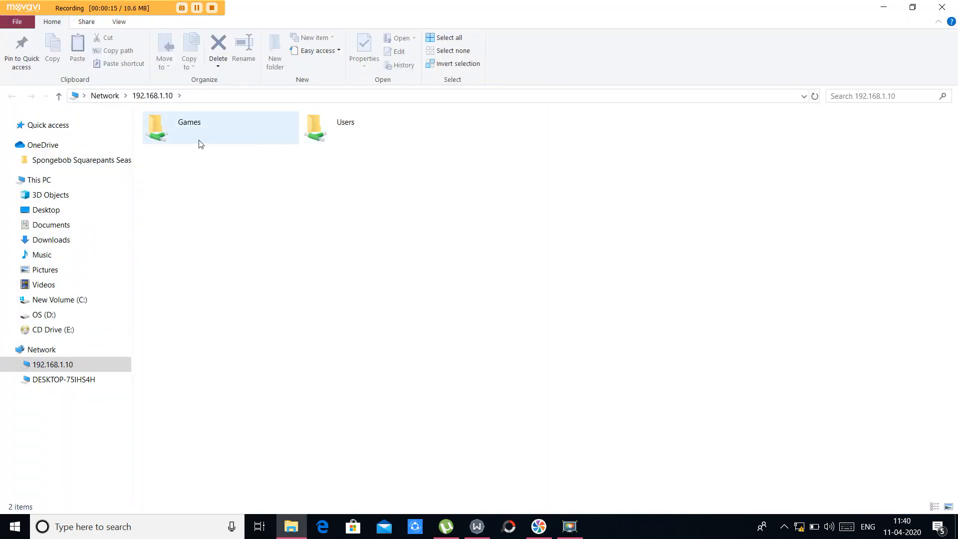
left_click(943, 5)
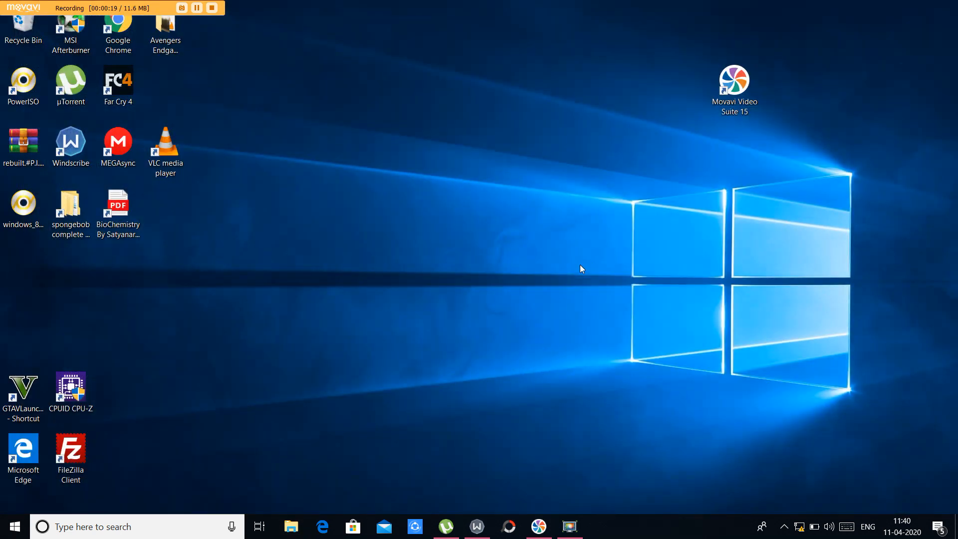
On drive OS (D:), open the network access settings for giving specific people access to the CorePack folder.
left_click(294, 526)
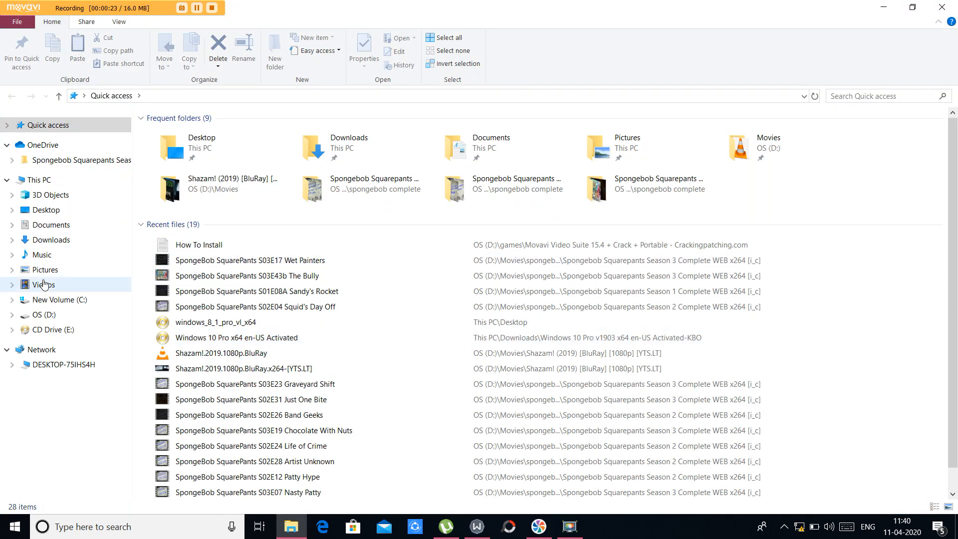
left_click(54, 179)
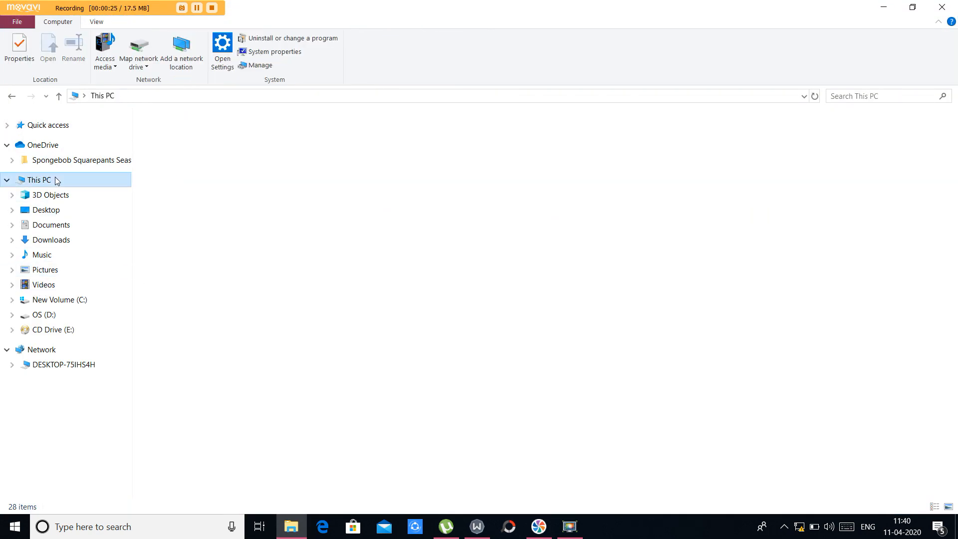
double_click(361, 220)
left_click(220, 149)
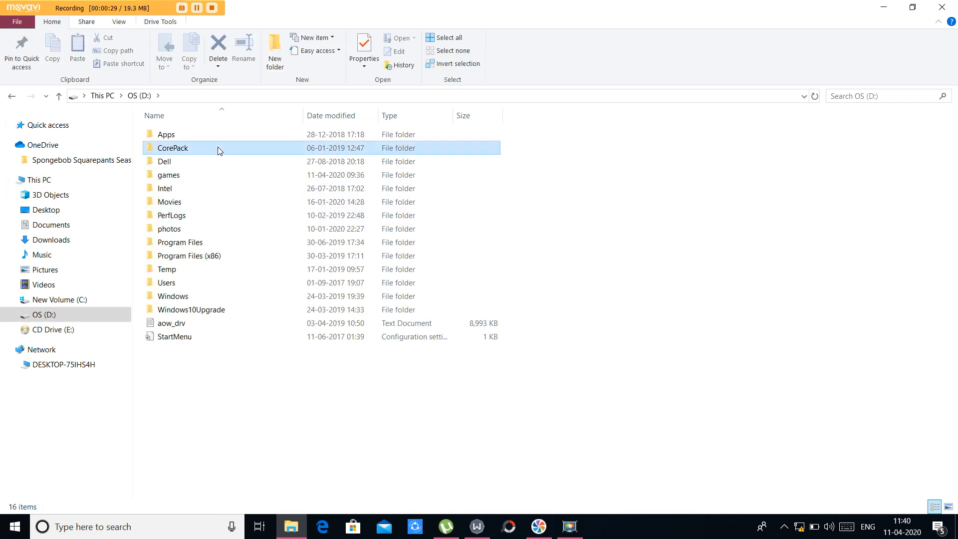
right_click(219, 151)
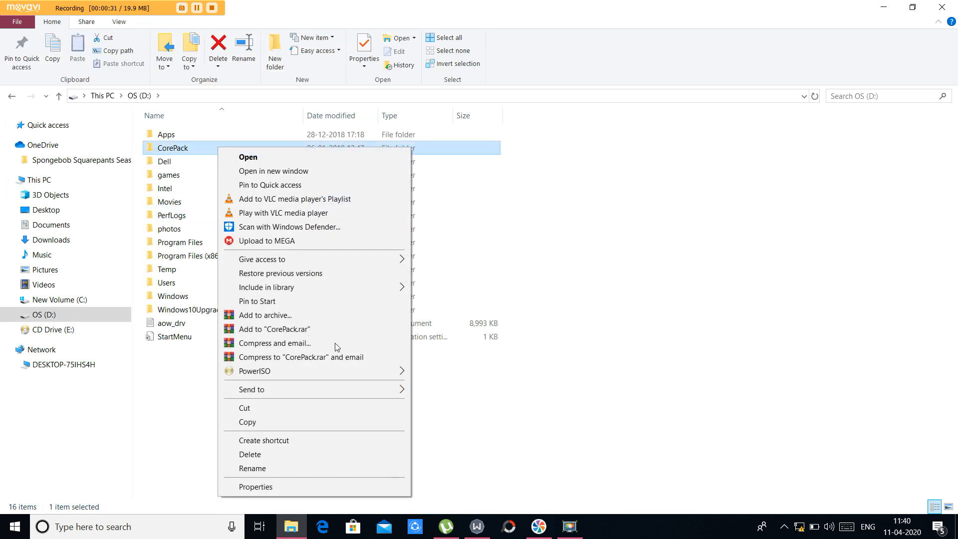
mouse_move(384, 262)
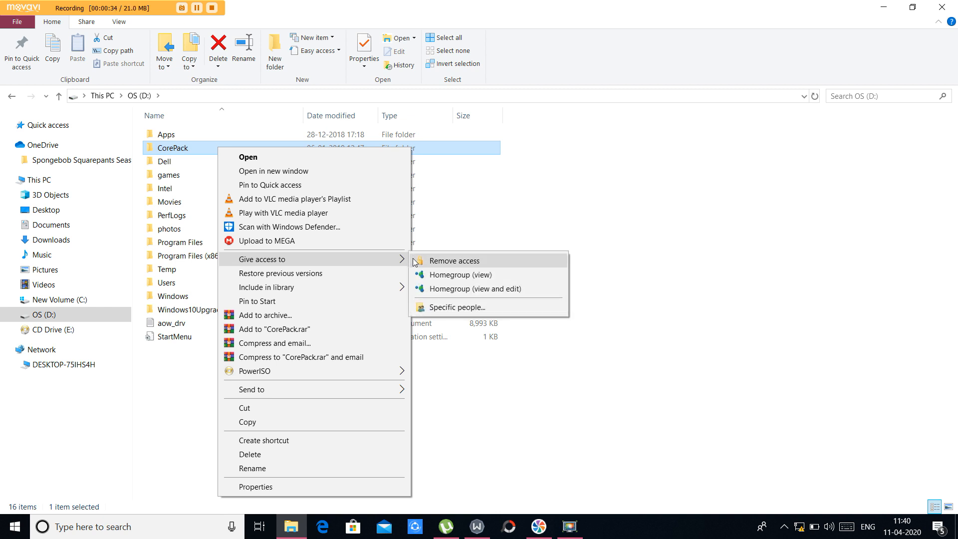
left_click(434, 307)
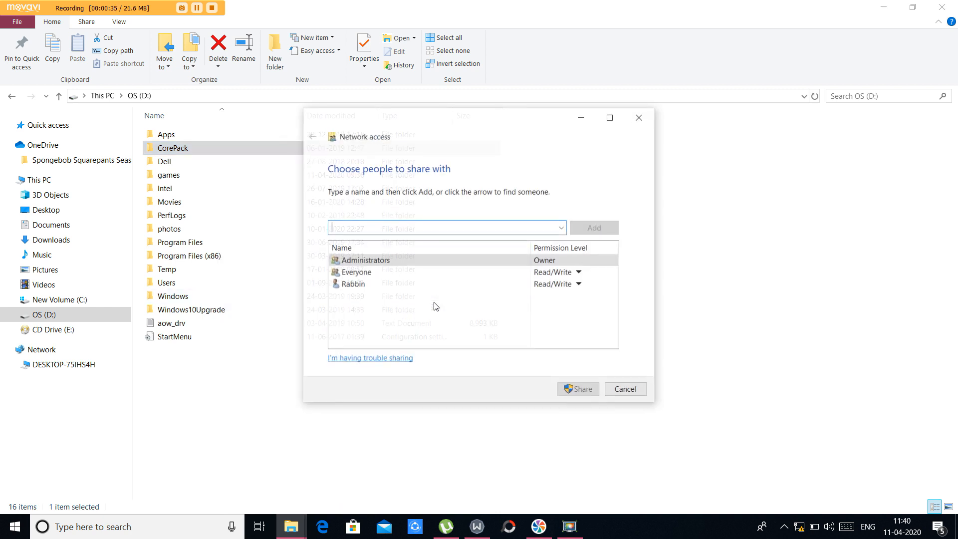
Share the CorePack folder with Everyone at Read/Write permission, and close the sharing dialog and folder window.
left_click(563, 228)
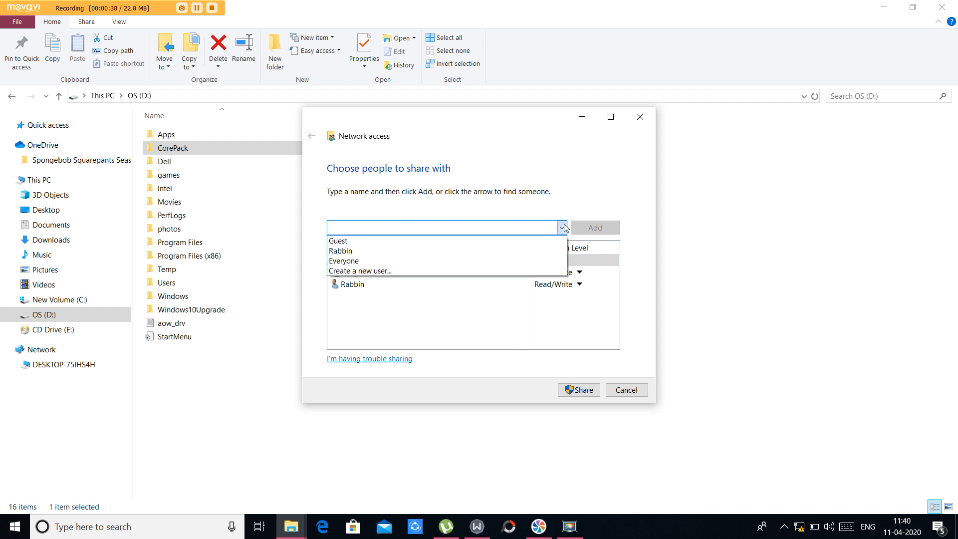
left_click(530, 266)
left_click(594, 229)
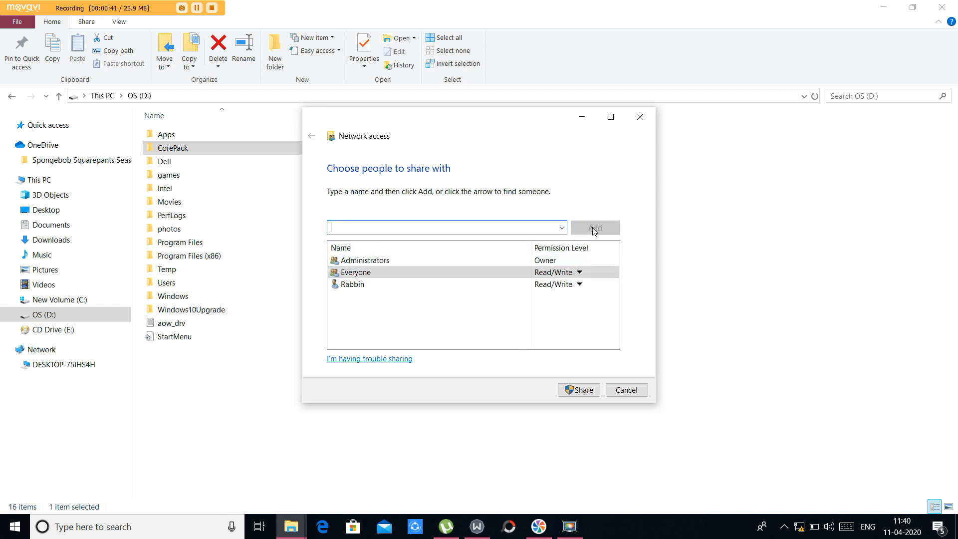
left_click(580, 273)
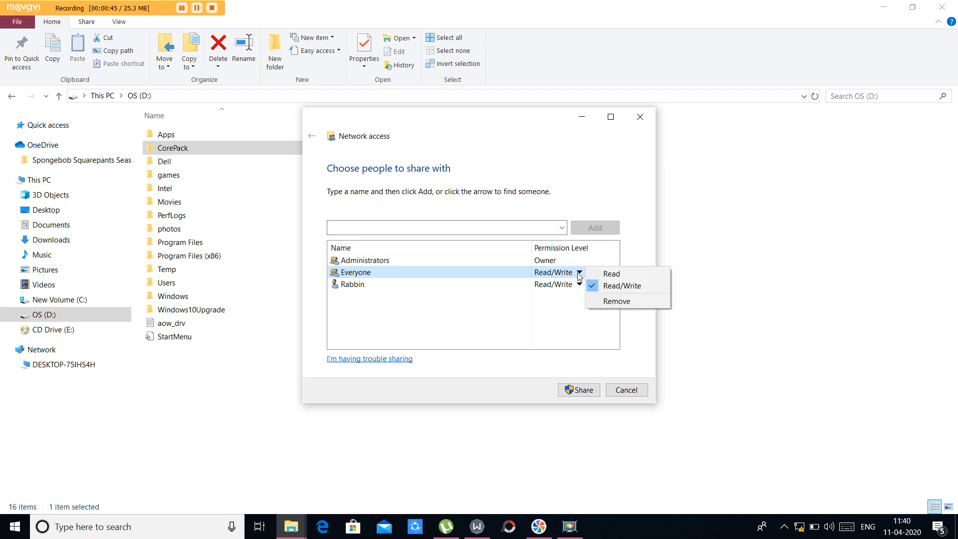
left_click(584, 392)
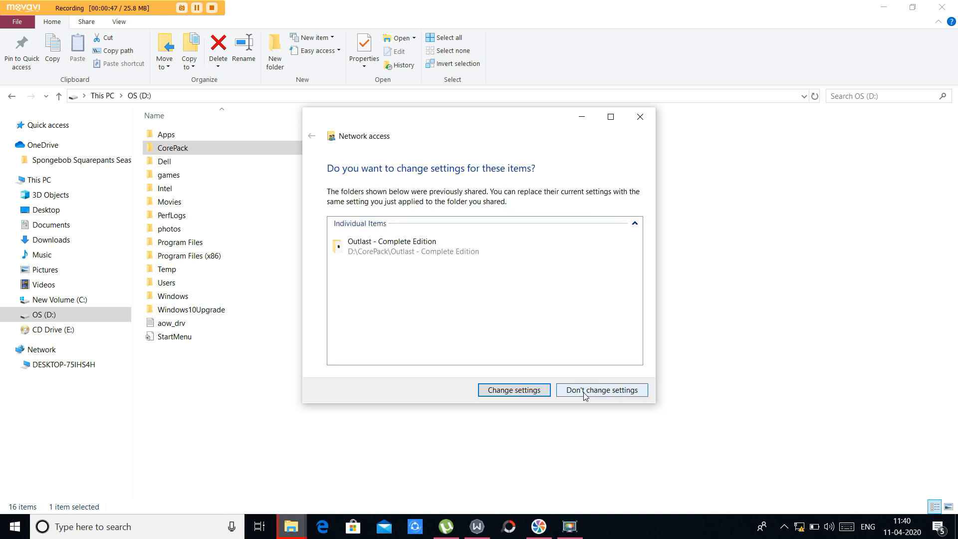
left_click(644, 119)
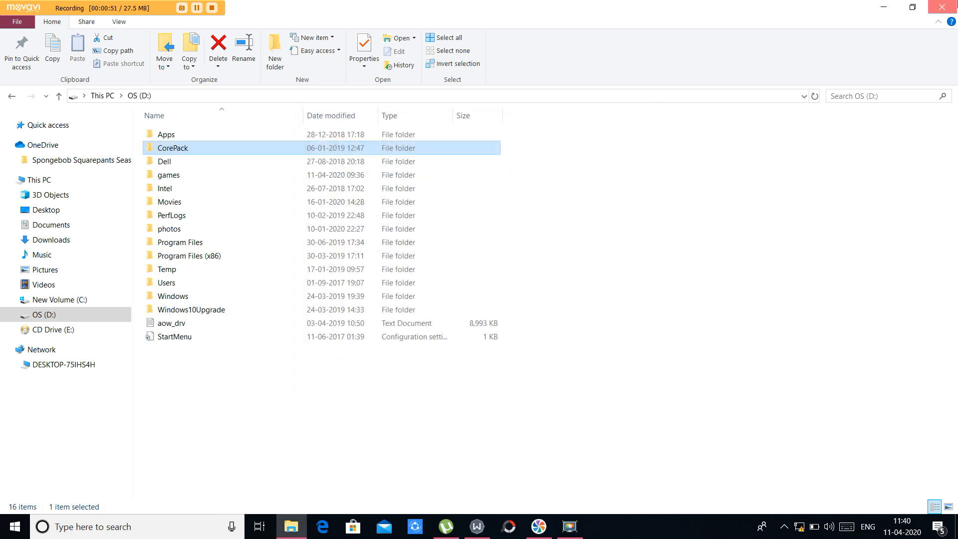
key("super+d")
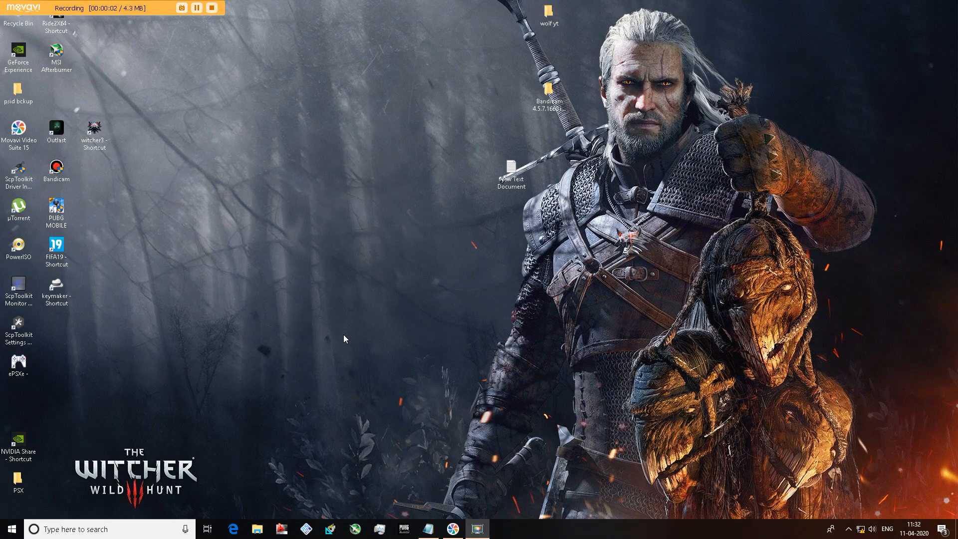
On the first computer, open \\192.168.1.20 through the Run dialog and go into the shared CorePack folder.
key("super+r")
key("Right")
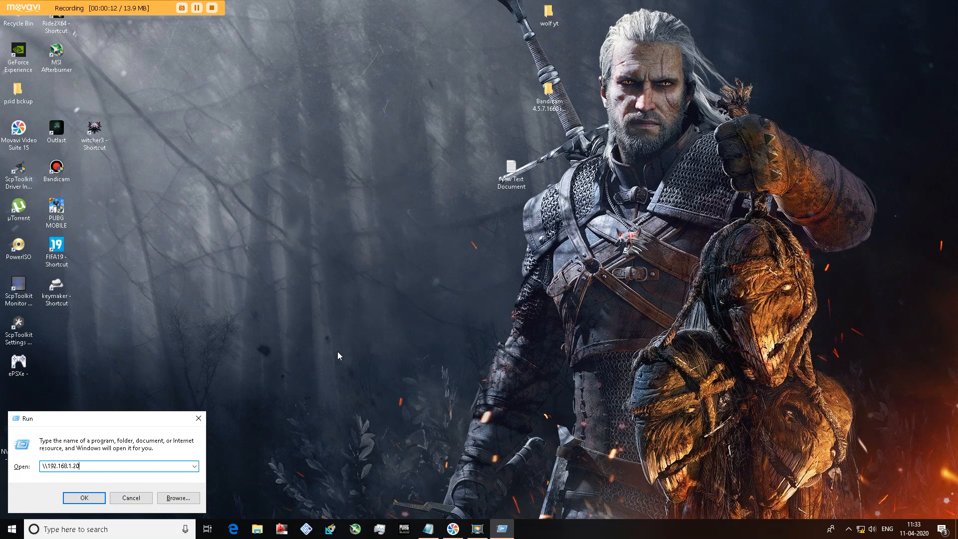
key("Return")
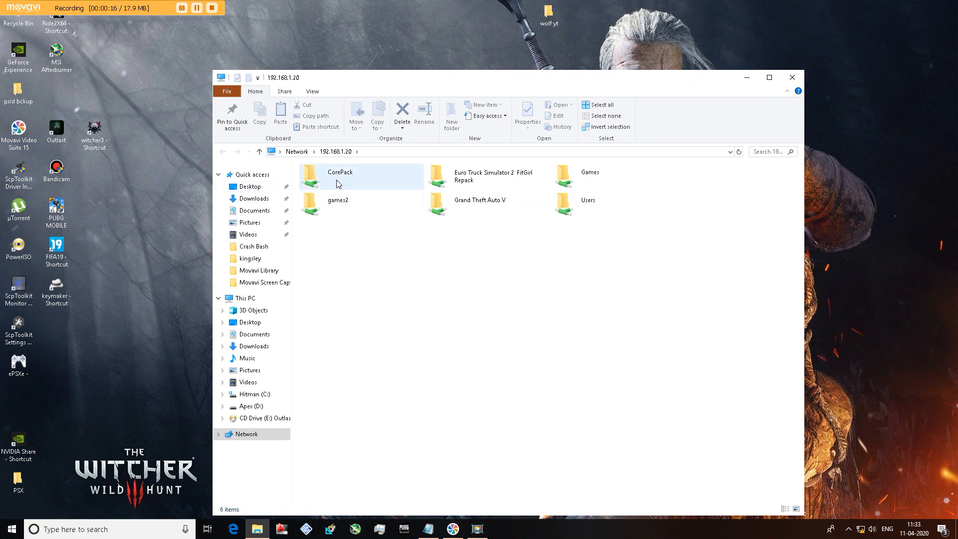
double_click(351, 176)
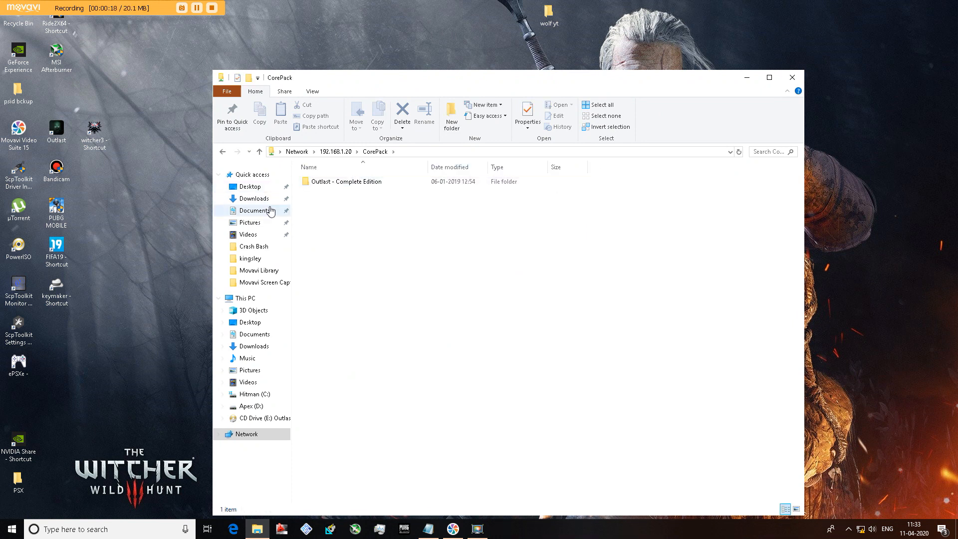
Copy the Outlast - Complete Edition folder from the shared CorePack folder to the desktop, accepting the security warning.
left_click(334, 187)
left_click_drag(336, 186, 146, 214)
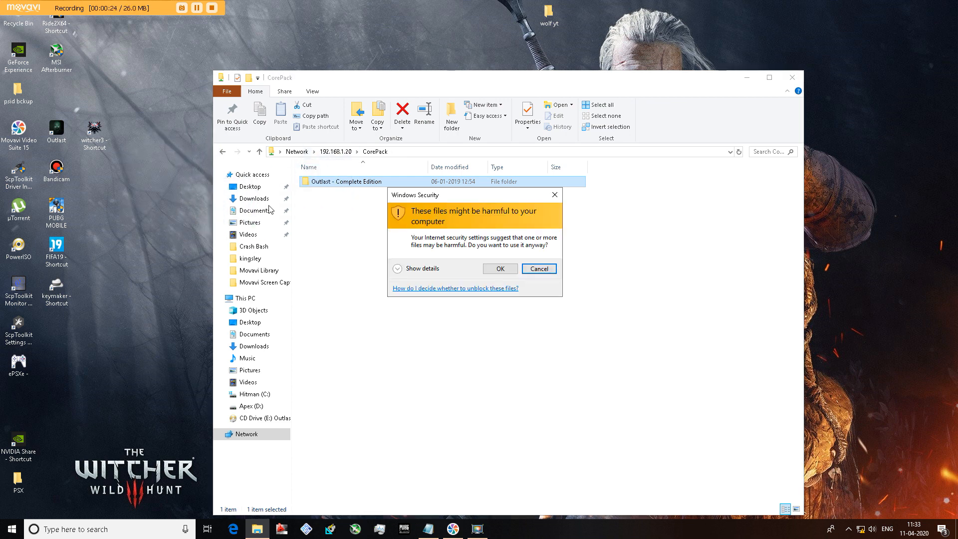
left_click(501, 269)
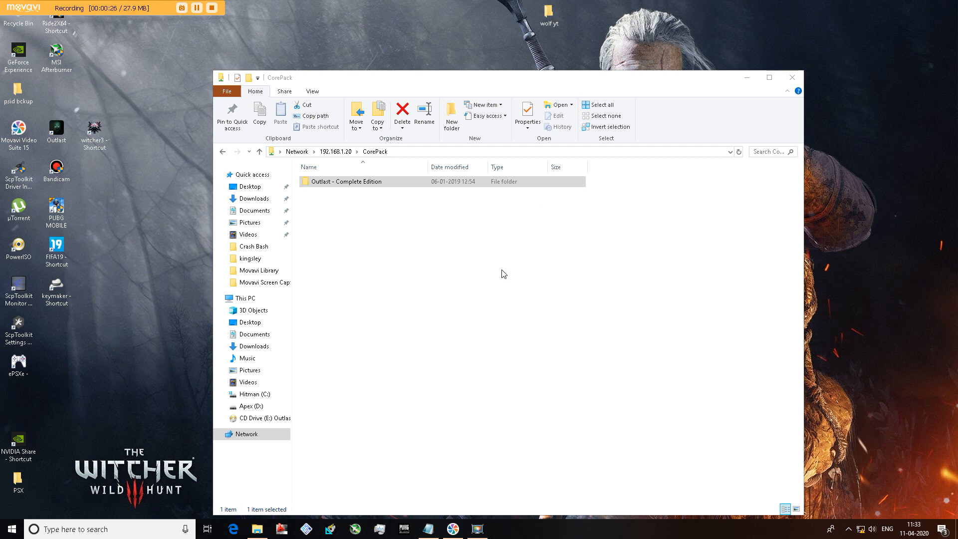
Arrange the CorePack window and the copy progress window side by side without overlap.
left_click(467, 91)
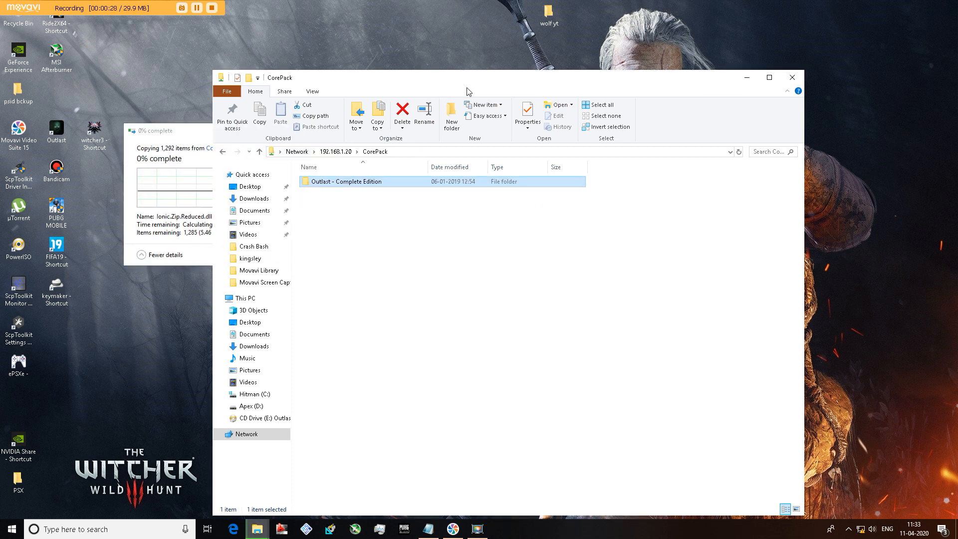
left_click_drag(468, 88, 606, 83)
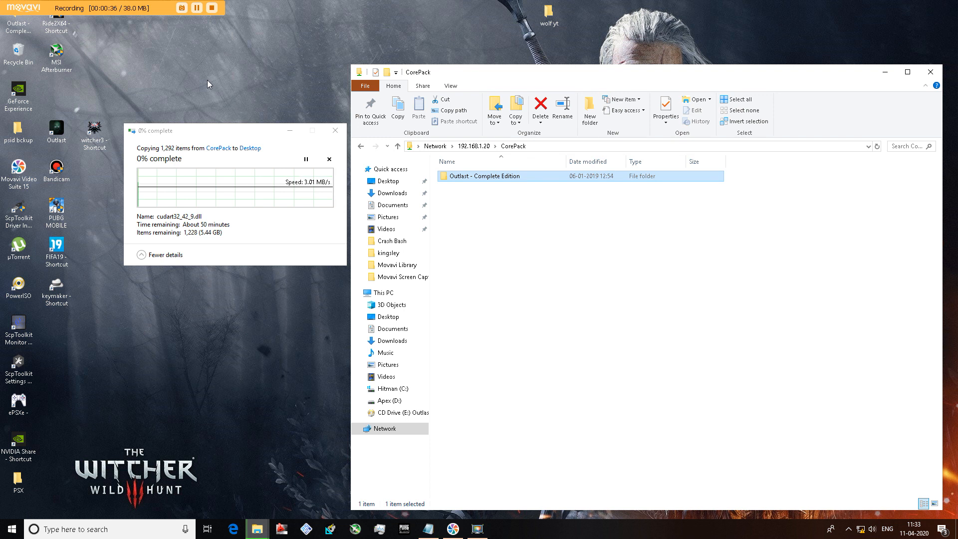
left_click_drag(215, 134, 198, 103)
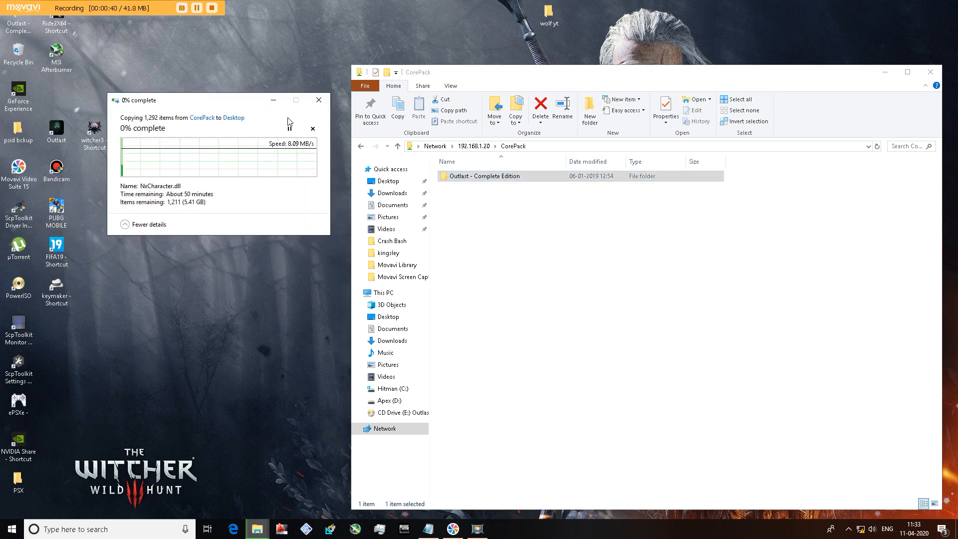